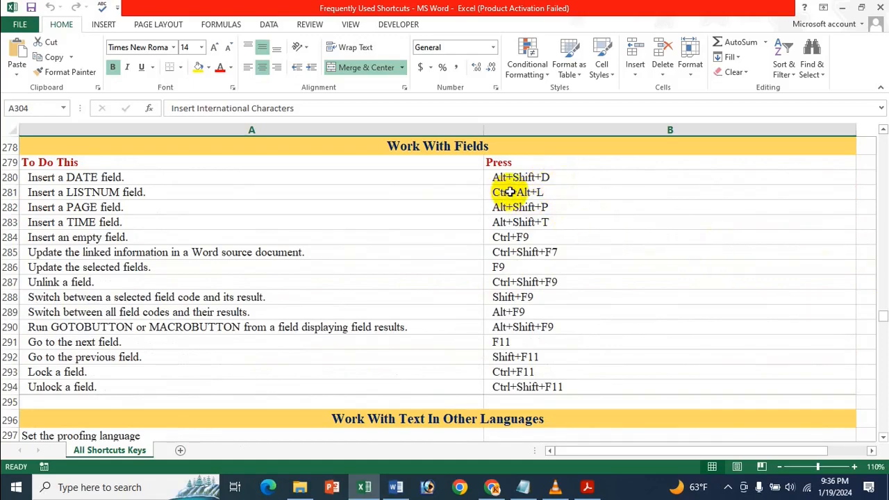
- Review the field shortcuts and the "Work With Text In Other Languages" section, selecting the shortcut cell for the Language dialog box
{"action": "scroll", "coordinate": [520, 193], "scroll_direction": "up", "scroll_amount": 3}
{"action": "scroll", "coordinate": [511, 193], "scroll_direction": "down", "scroll_amount": 4}
{"action": "scroll", "coordinate": [530, 193], "scroll_direction": "up", "scroll_amount": 1}
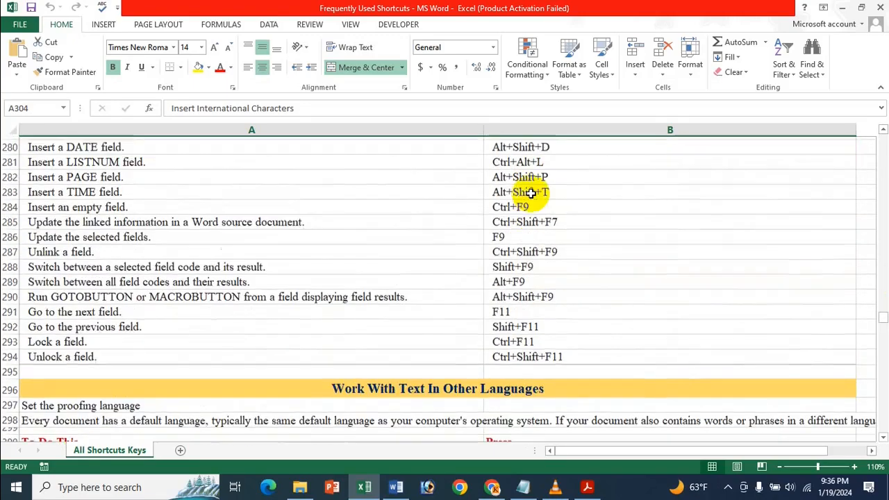
{"action": "scroll", "coordinate": [530, 193], "scroll_direction": "up", "scroll_amount": 5}
{"action": "scroll", "coordinate": [530, 193], "scroll_direction": "down", "scroll_amount": 5}
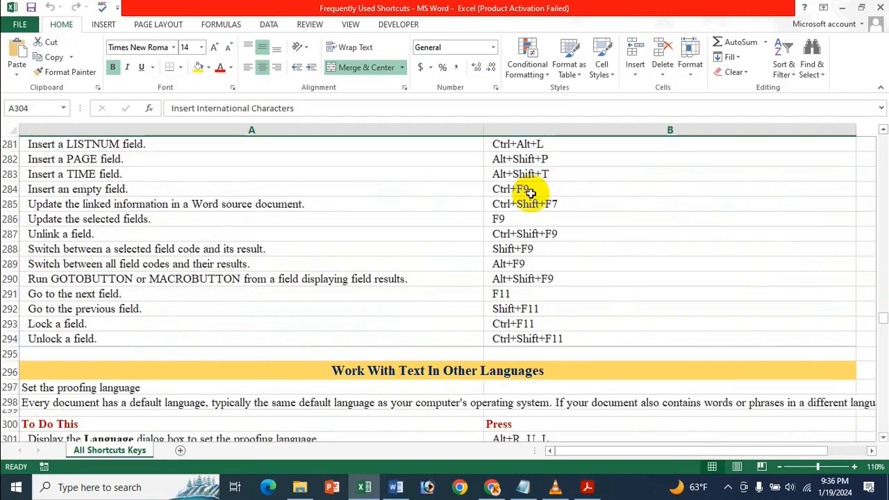
{"action": "scroll", "coordinate": [530, 193], "scroll_direction": "down", "scroll_amount": 1}
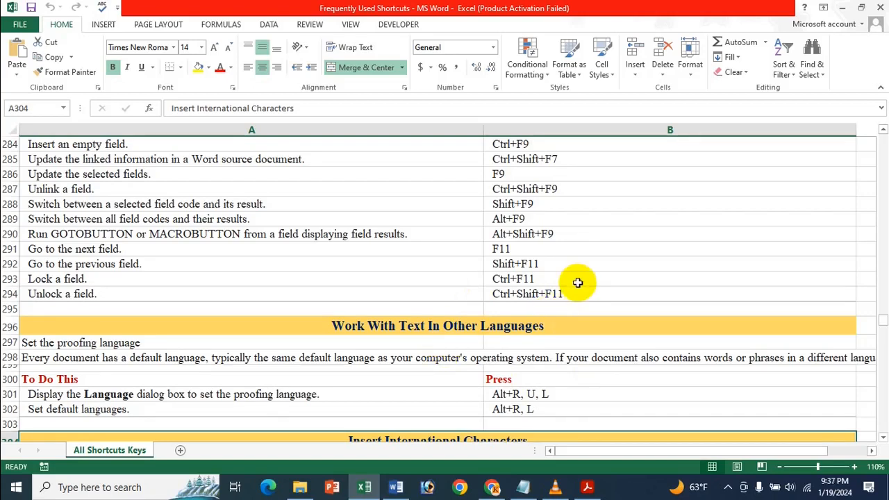
{"action": "scroll", "coordinate": [577, 282], "scroll_direction": "down", "scroll_amount": 4}
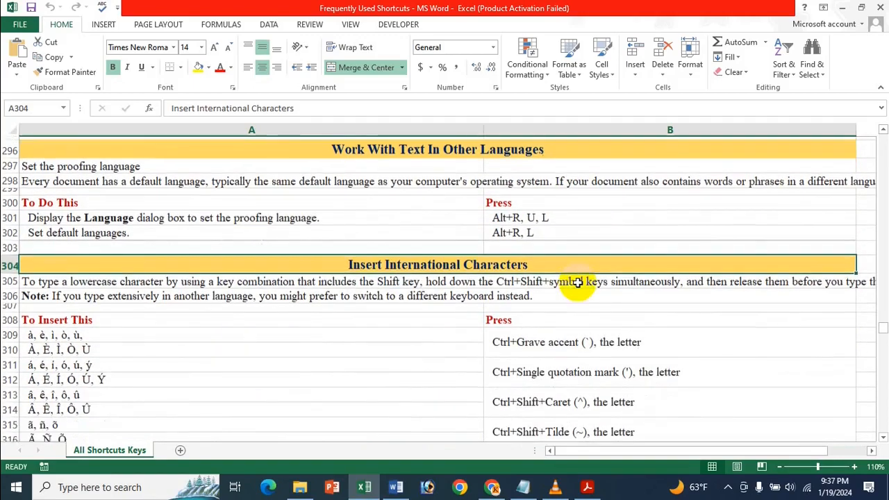
{"action": "left_click", "coordinate": [452, 164]}
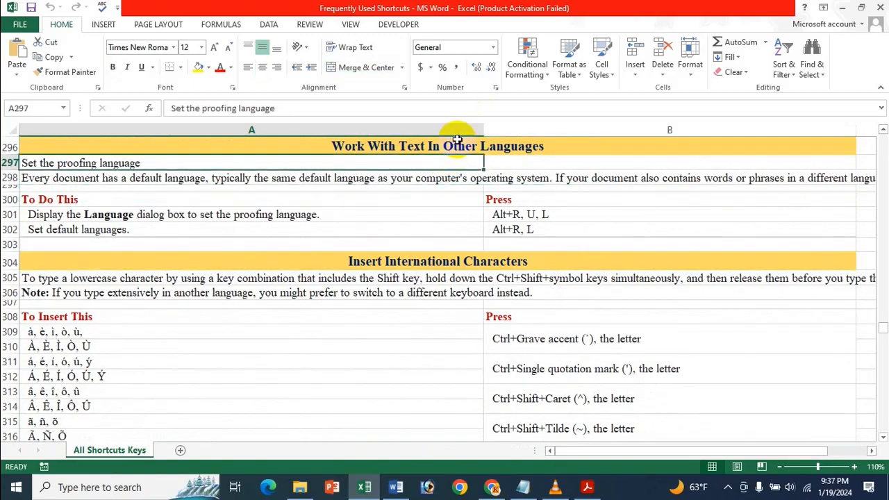
{"action": "left_click", "coordinate": [432, 146]}
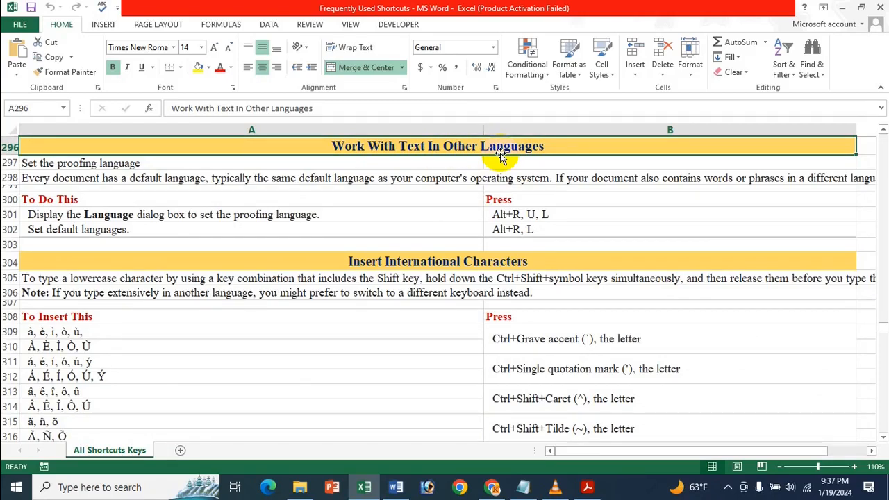
{"action": "left_click", "coordinate": [579, 202]}
{"action": "left_click", "coordinate": [559, 217]}
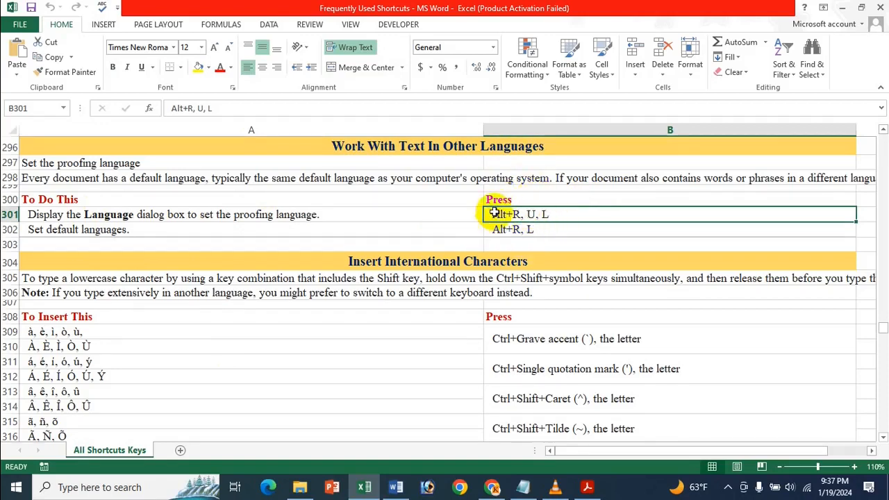
- Switch to the blank Word document and open the Language dialog box for setting the proofing language
{"action": "left_click", "coordinate": [396, 487]}
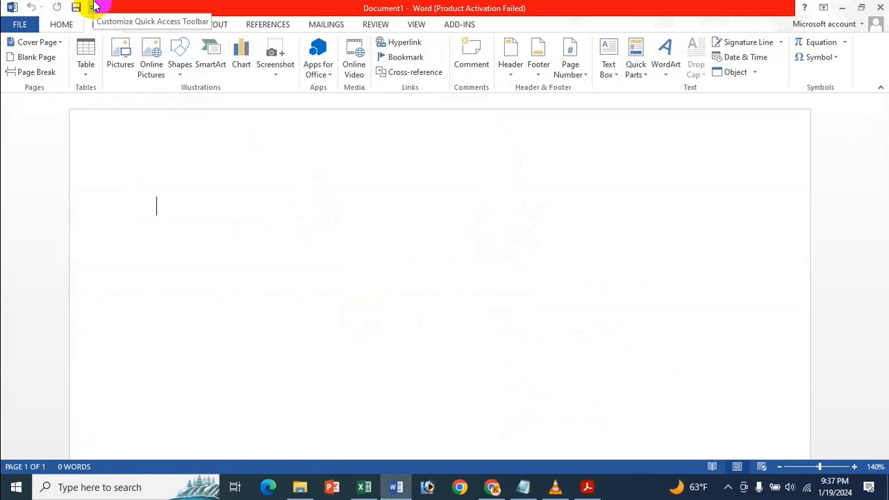
{"action": "key", "text": "alt"}
{"action": "key", "text": "r"}
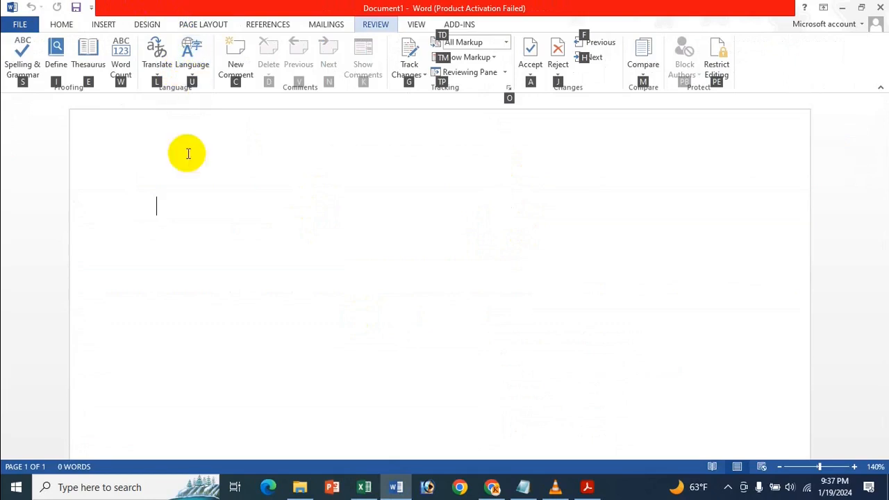
{"action": "key", "text": "u"}
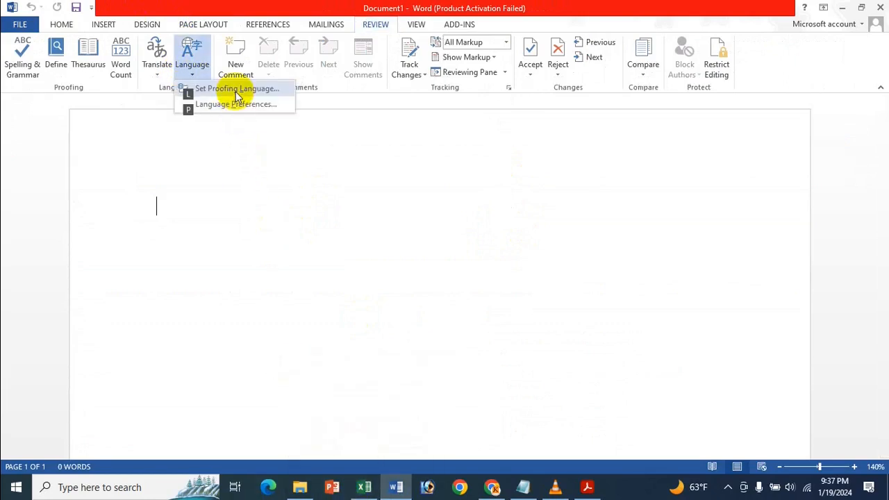
{"action": "left_click", "coordinate": [527, 194]}
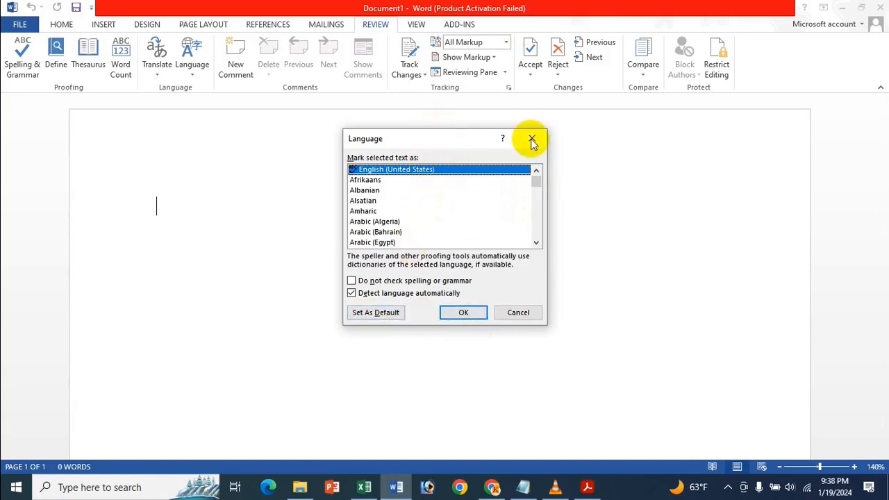
- Browse the list of proofing languages, reselect English (United States), and close the Language dialog box without applying anything
{"action": "scroll", "coordinate": [406, 200], "scroll_direction": "down", "scroll_amount": 12}
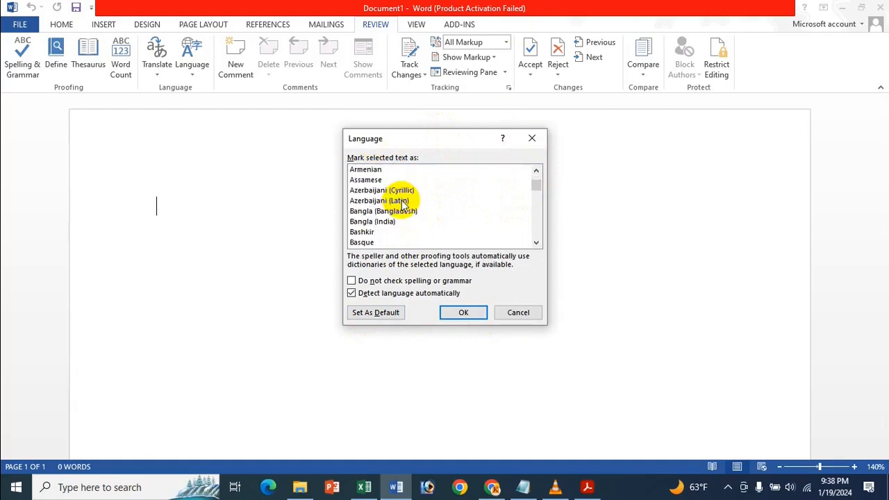
{"action": "scroll", "coordinate": [403, 203], "scroll_direction": "up", "scroll_amount": 5}
{"action": "scroll", "coordinate": [401, 198], "scroll_direction": "down", "scroll_amount": 7}
{"action": "scroll", "coordinate": [401, 196], "scroll_direction": "up", "scroll_amount": 8}
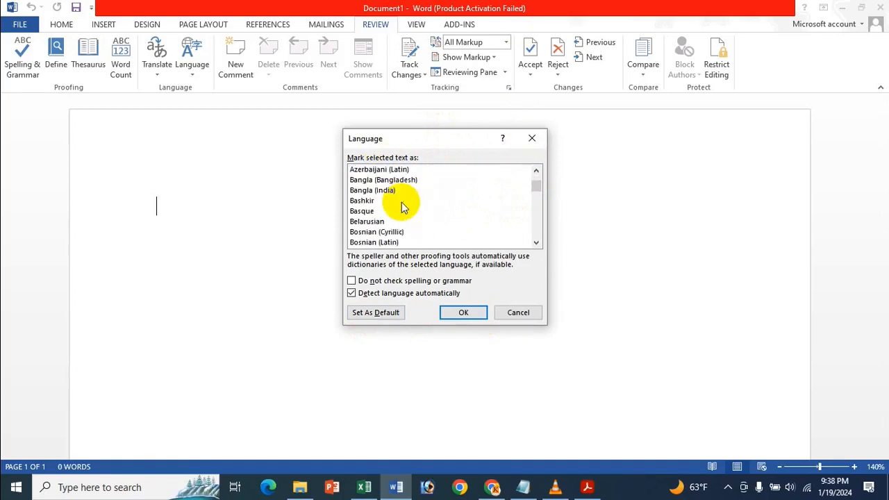
{"action": "left_click", "coordinate": [400, 181]}
{"action": "scroll", "coordinate": [400, 194], "scroll_direction": "up", "scroll_amount": 8}
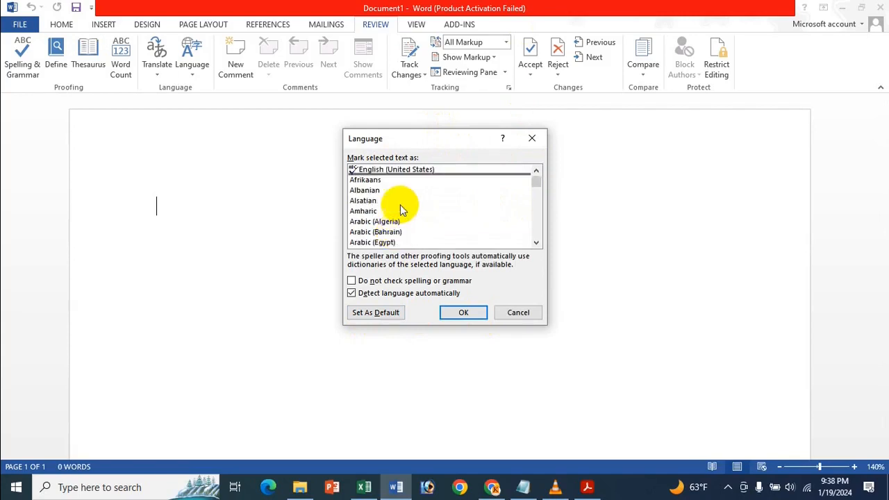
{"action": "left_click", "coordinate": [425, 170]}
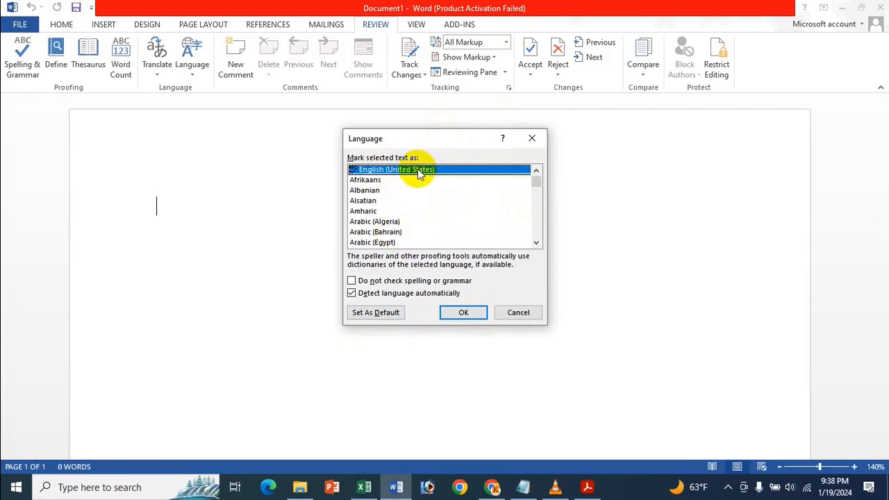
{"action": "left_click", "coordinate": [530, 142]}
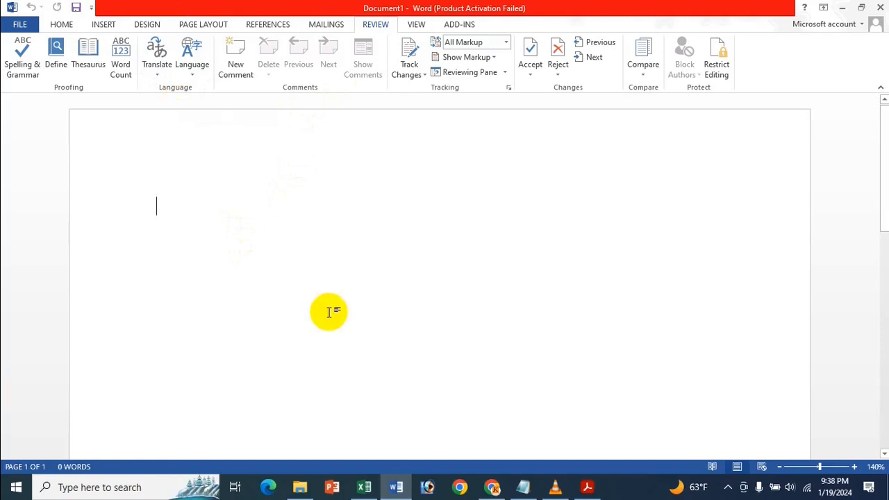
- Display the translation options, including Choose Translation Language, and close them without choosing one
{"action": "key", "text": "alt+r"}
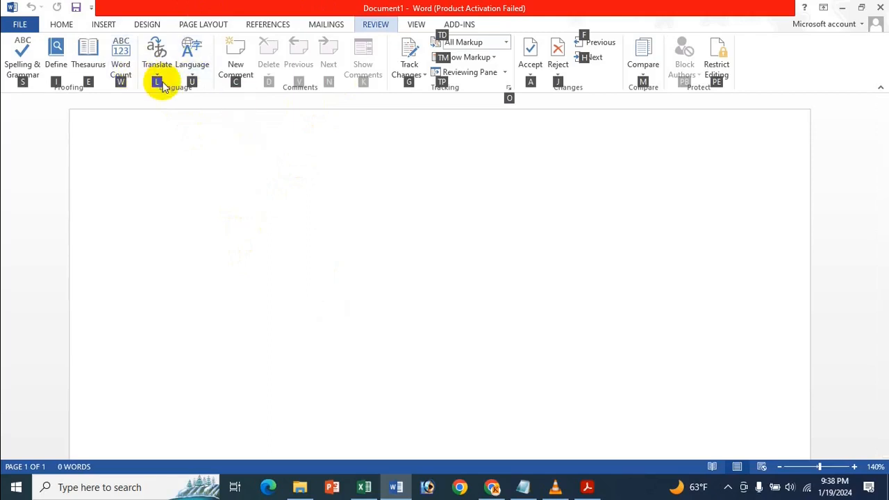
{"action": "key", "text": "l"}
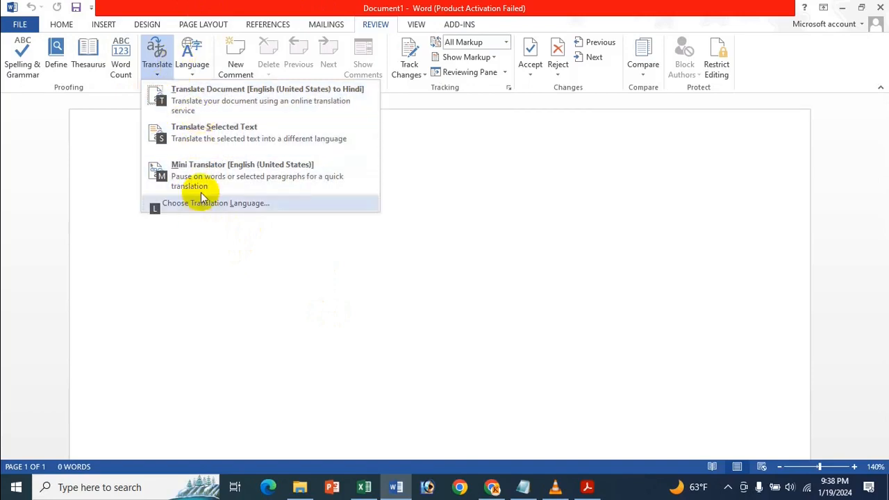
{"action": "left_click", "coordinate": [272, 5]}
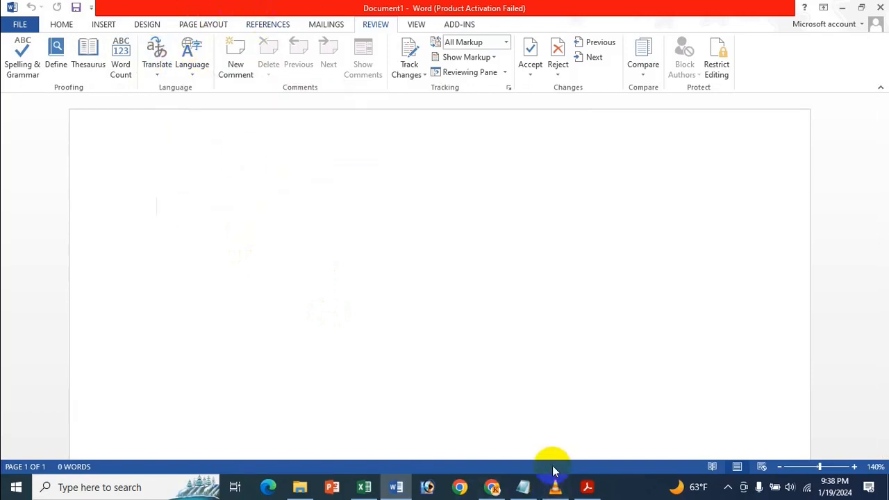
{"action": "left_click", "coordinate": [164, 50]}
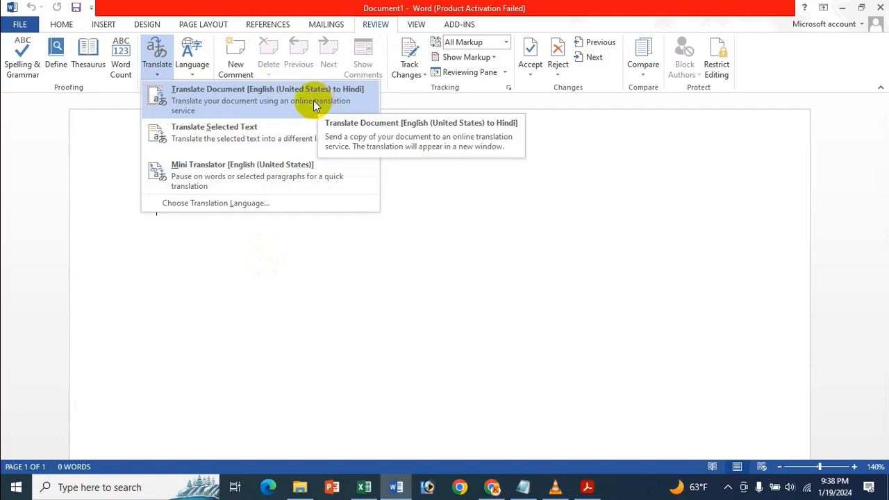
{"action": "left_click", "coordinate": [214, 6]}
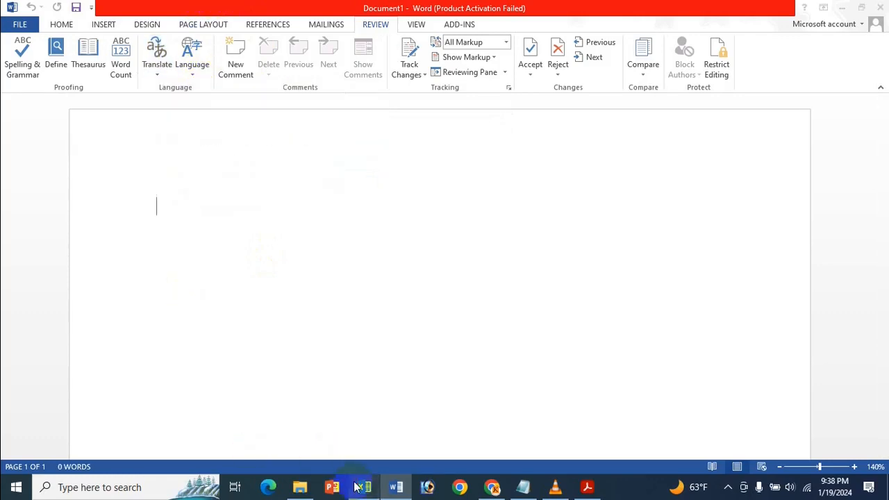
- Switch to the Excel shortcut list and review the "Insert International Characters" section, including the grave accent shortcut for à, è, ì, ò, ù
{"action": "left_click", "coordinate": [364, 487]}
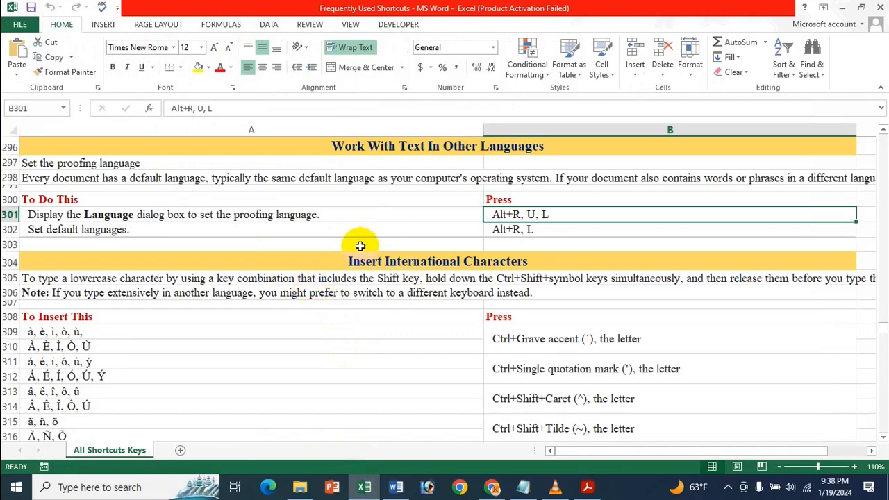
{"action": "scroll", "coordinate": [360, 245], "scroll_direction": "down", "scroll_amount": 3}
{"action": "scroll", "coordinate": [360, 245], "scroll_direction": "up", "scroll_amount": 1}
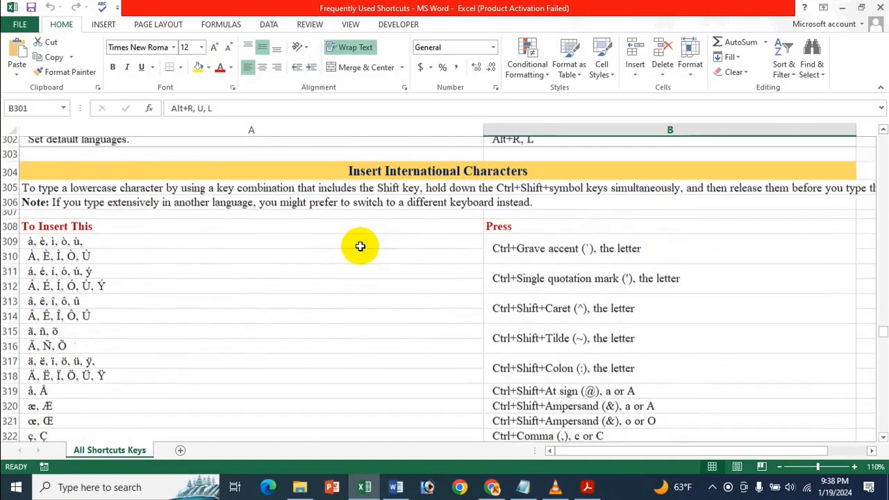
{"action": "left_click", "coordinate": [881, 437]}
{"action": "left_click", "coordinate": [882, 437]}
{"action": "left_click", "coordinate": [375, 188]}
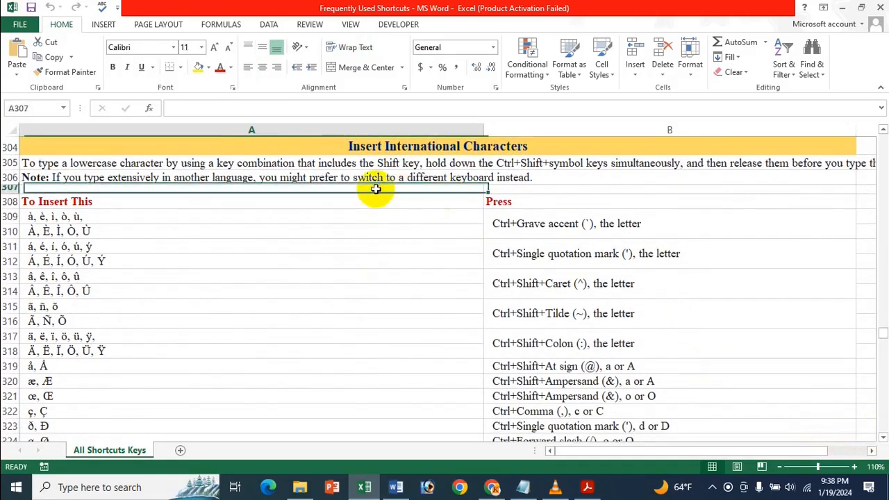
{"action": "left_click", "coordinate": [77, 215]}
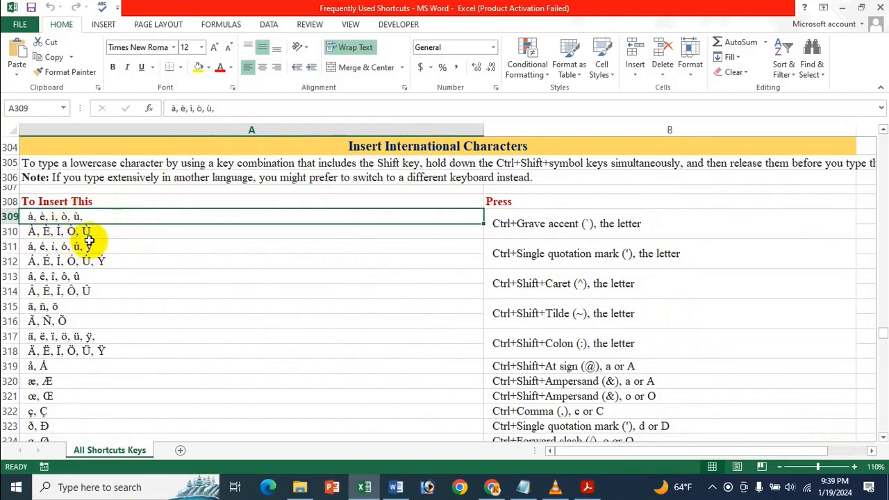
{"action": "left_click", "coordinate": [539, 223]}
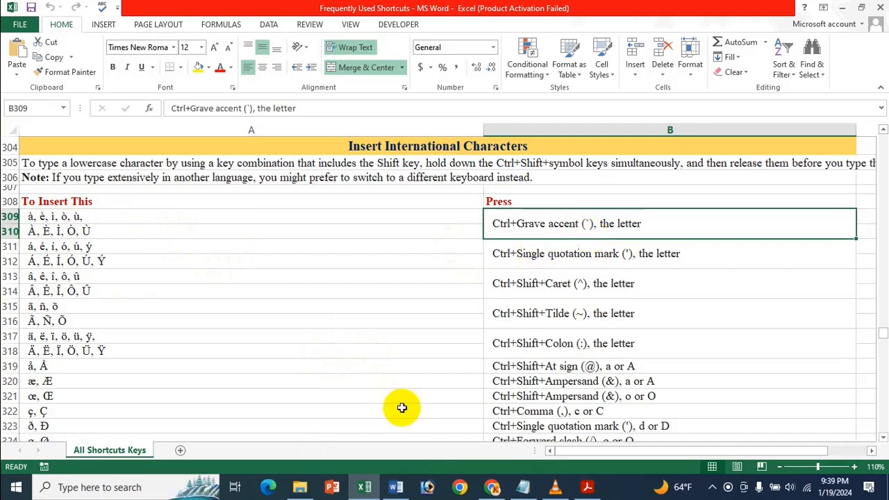
{"action": "right_click", "coordinate": [459, 399]}
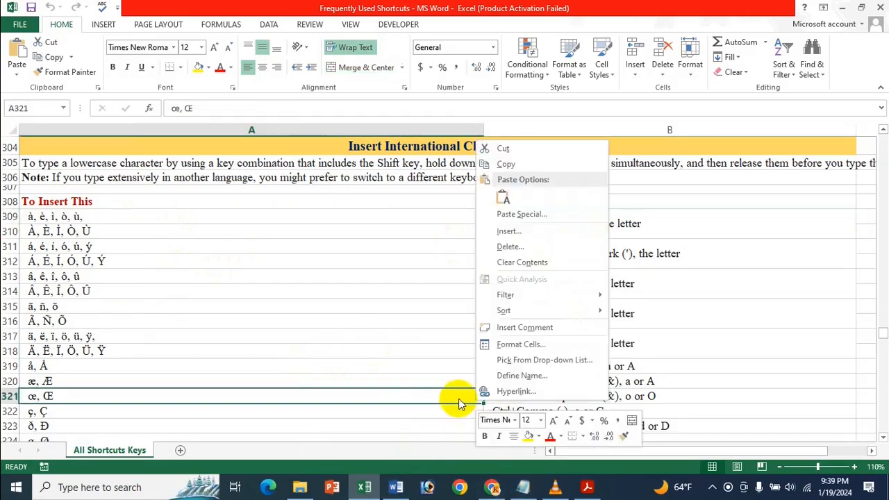
{"action": "key", "text": "Escape"}
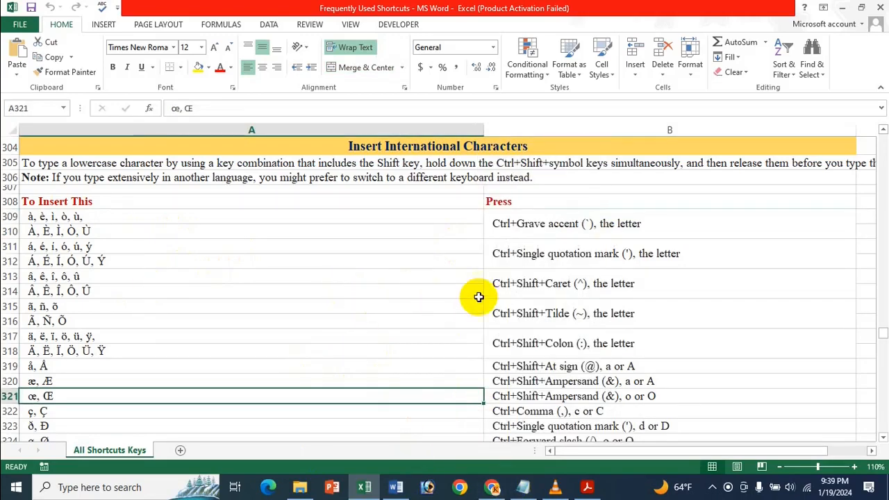
- Switch to the blank Word document, rechecking the grave accent shortcut in Excel, and insert the accented letter à
{"action": "left_click", "coordinate": [396, 487]}
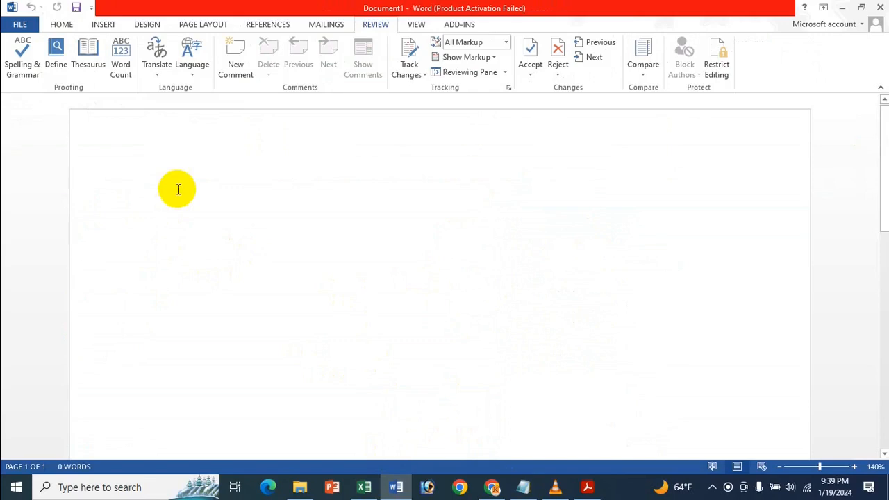
{"action": "left_click", "coordinate": [365, 488]}
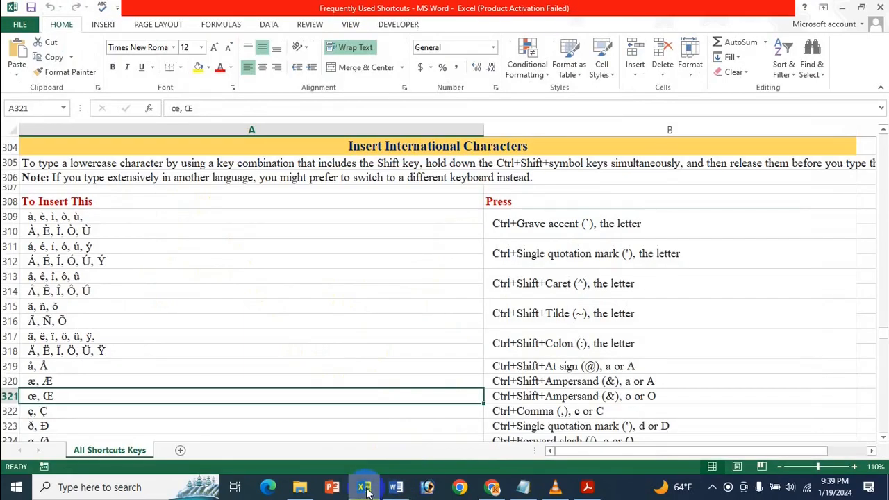
{"action": "left_click", "coordinate": [396, 487]}
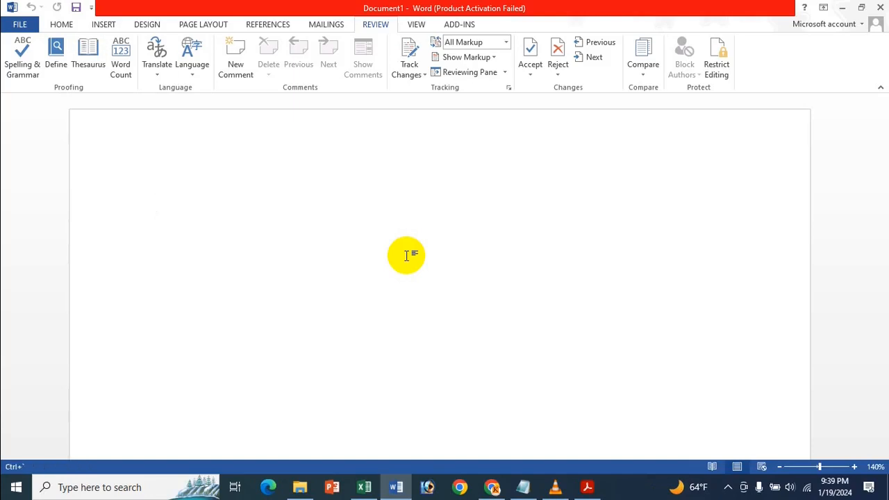
{"action": "type", "text": "a"}
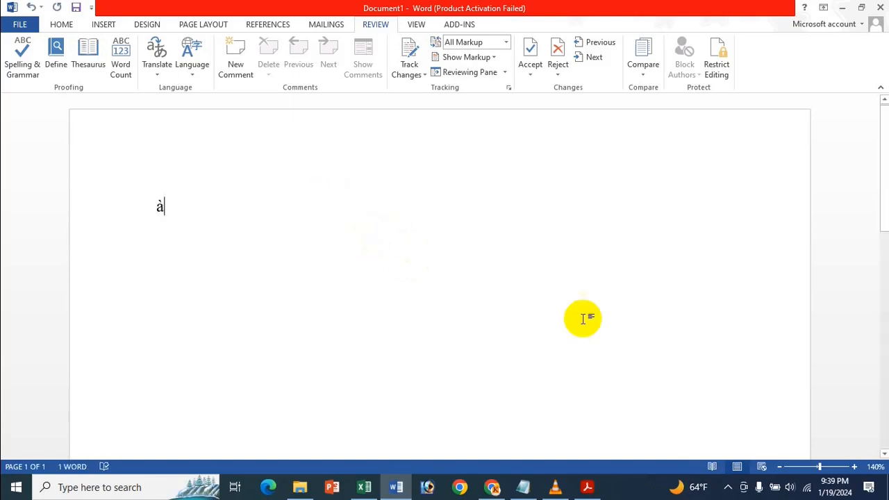
- Insert the grave-accented letter è after à in the document, separated by a space
{"action": "left_click", "coordinate": [855, 467]}
{"action": "left_click", "coordinate": [855, 467]}
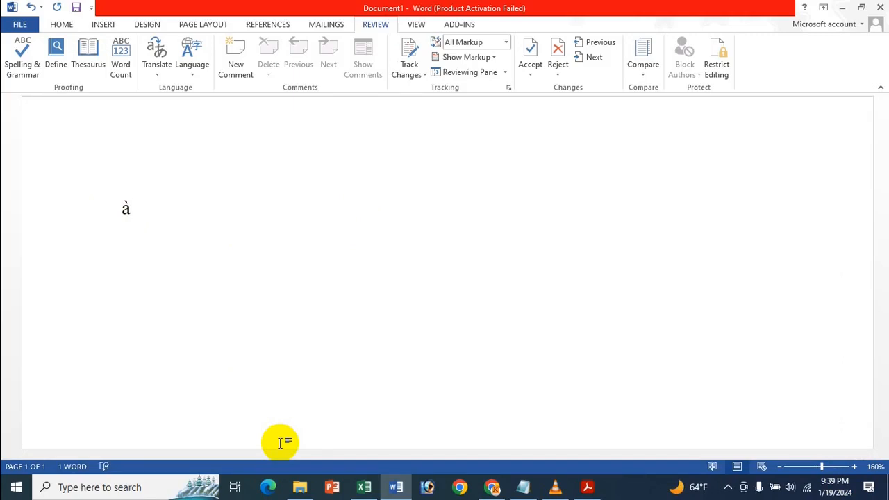
{"action": "key", "text": "ctrl+grave"}
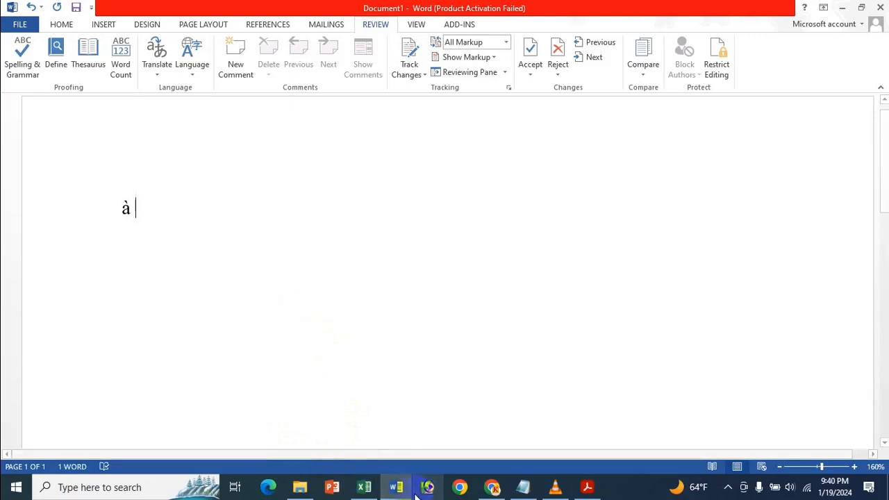
{"action": "type", "text": "e"}
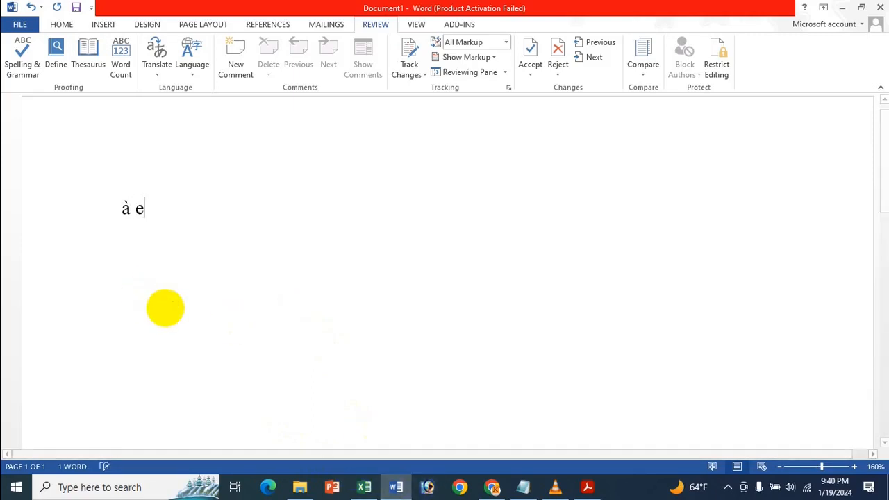
{"action": "key", "text": "BackSpace"}
{"action": "key", "text": "BackSpace"}
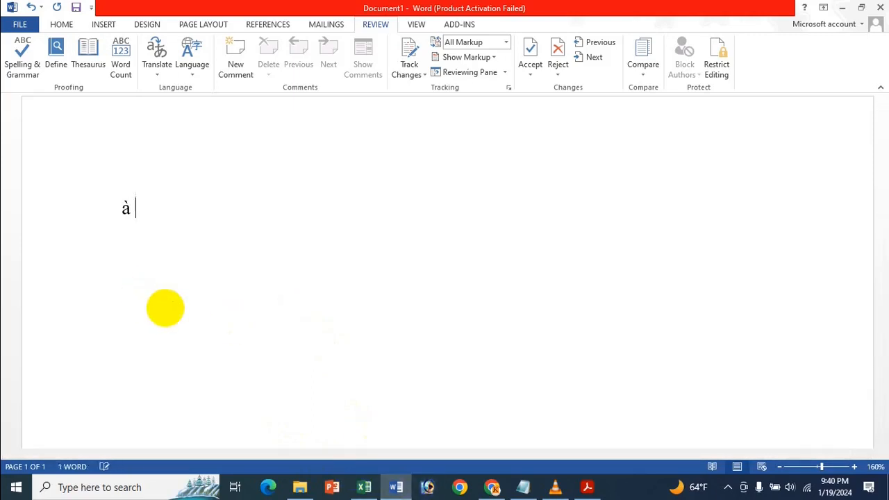
{"action": "type", "text": "è"}
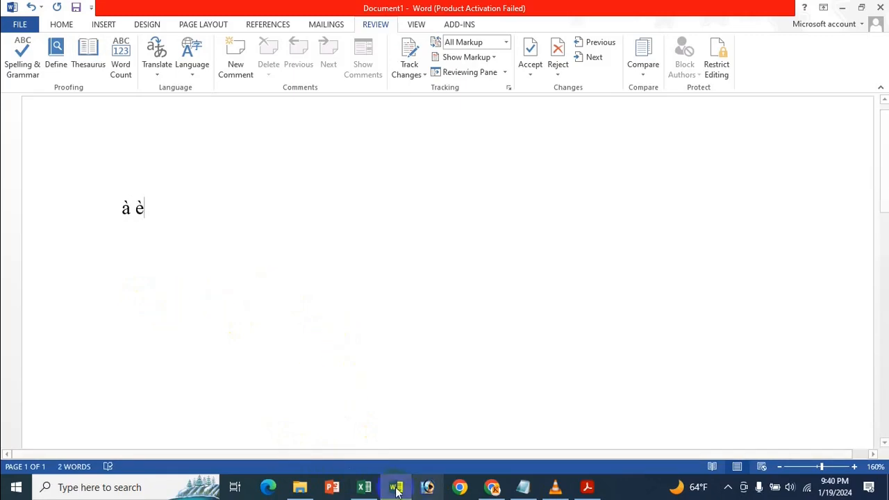
- Recheck the grave accent letters in the Excel shortcut list, and insert ì and ò after è in the Word document
{"action": "left_click", "coordinate": [364, 487]}
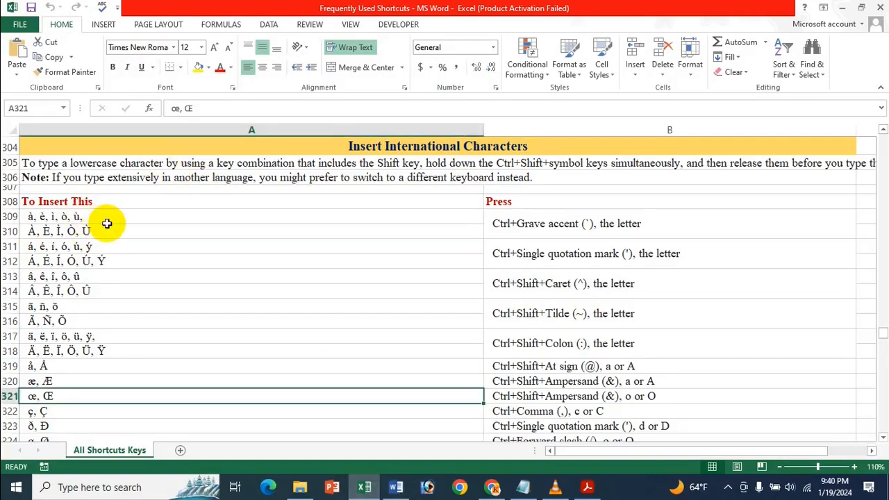
{"action": "left_click", "coordinate": [394, 487]}
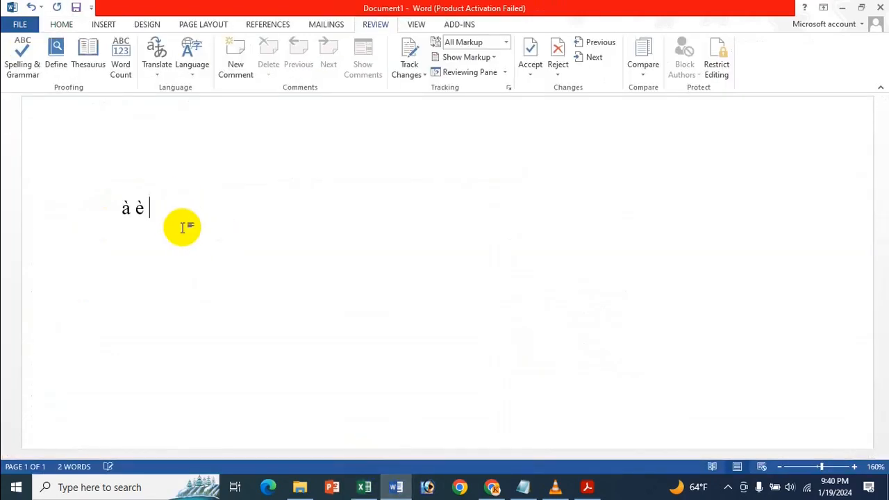
{"action": "type", "text": "ì"}
{"action": "key", "text": "ctrl+grave"}
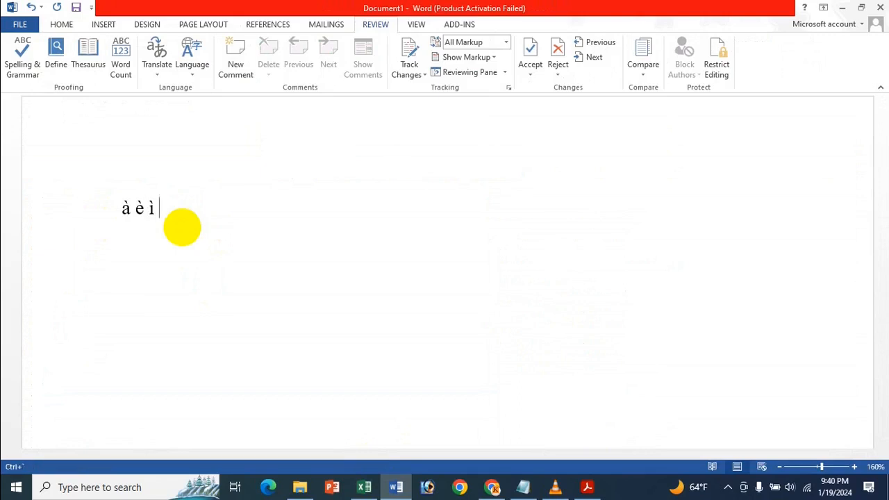
{"action": "type", "text": "o"}
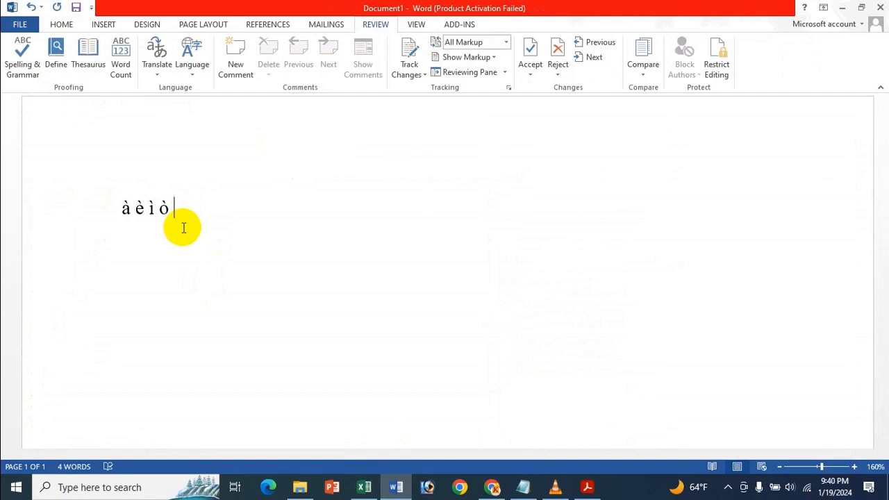
{"action": "key", "text": "ctrl+grave"}
{"action": "type", "text": "u"}
{"action": "key", "text": "BackSpace"}
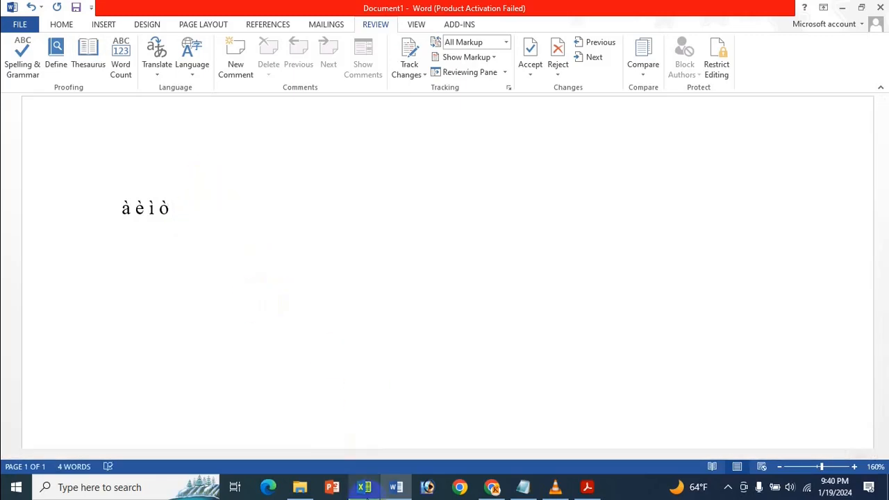
- Review the uppercase grave accent letters in the Excel list, and insert À and È after ò in the Word document
{"action": "left_click", "coordinate": [364, 487]}
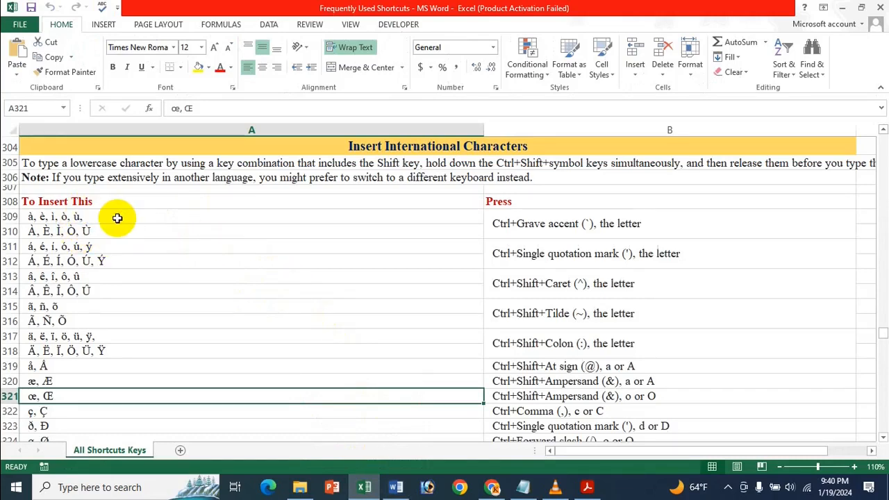
{"action": "mouse_move", "coordinate": [368, 486]}
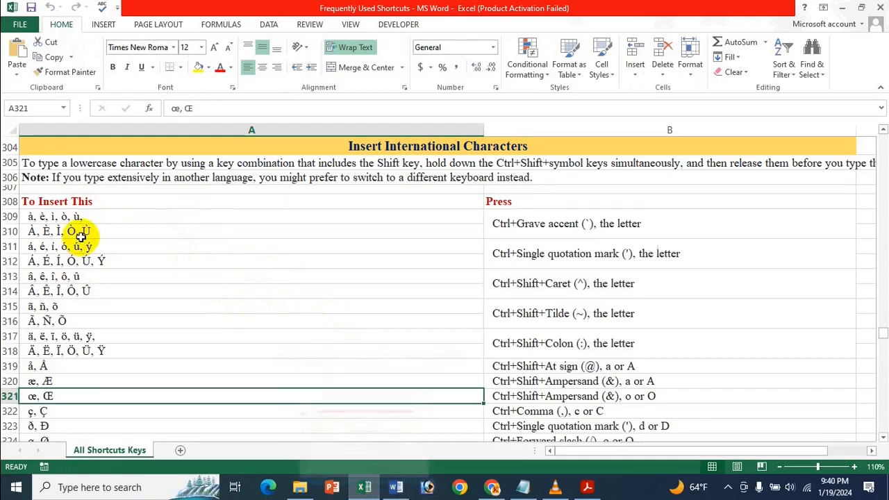
{"action": "left_click", "coordinate": [395, 483]}
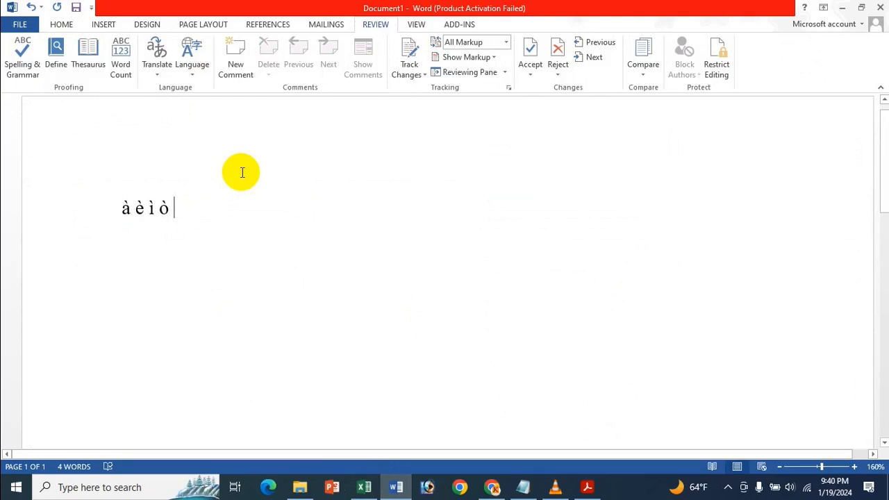
{"action": "type", "text": "À"}
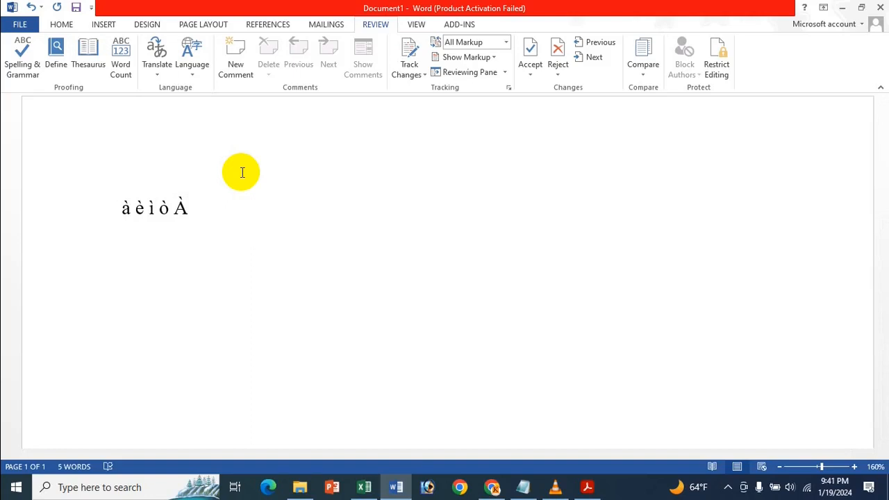
{"action": "type", "text": "È"}
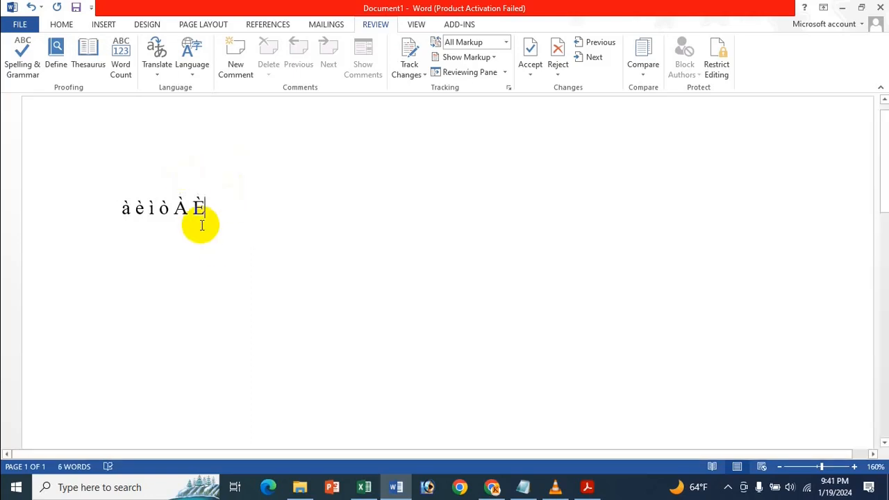
{"action": "mouse_move", "coordinate": [204, 208]}
{"action": "left_mouse_down"}
{"action": "mouse_move", "coordinate": [153, 208]}
{"action": "mouse_move", "coordinate": [214, 218]}
{"action": "left_mouse_up"}
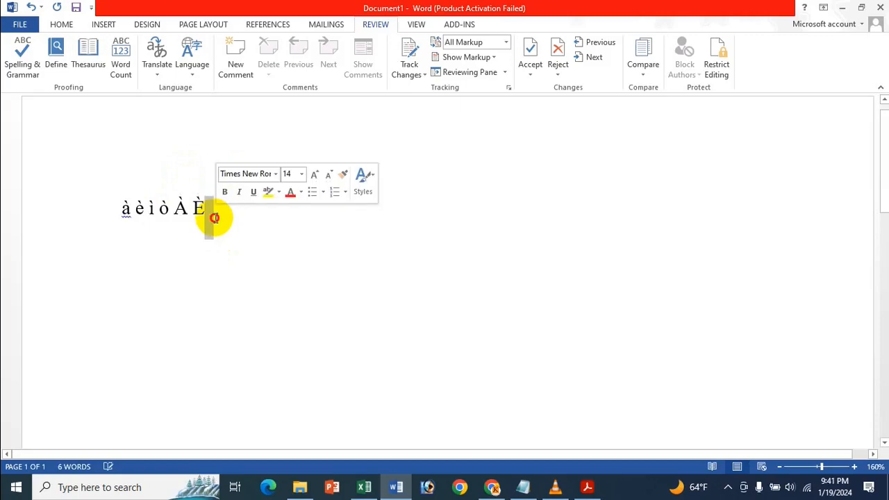
- Look up the single quotation mark shortcut in the Excel list, and try to insert á after È in the Word document
{"action": "left_click", "coordinate": [364, 487]}
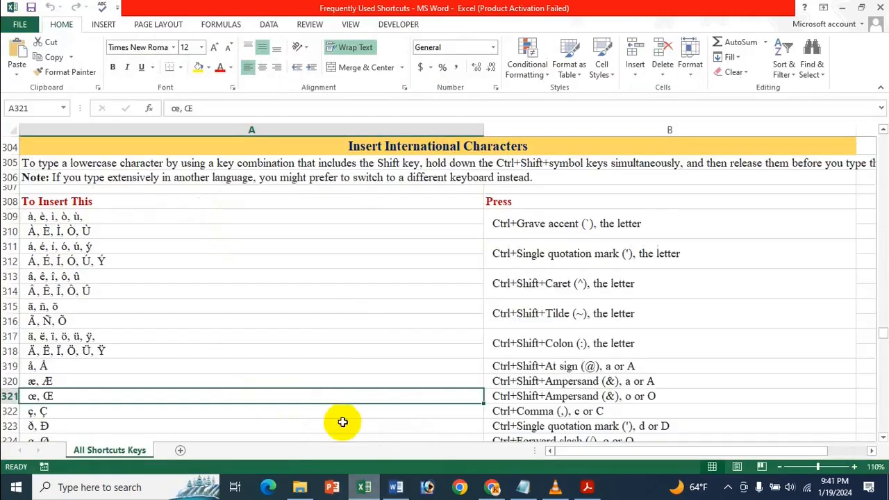
{"action": "left_click", "coordinate": [521, 262]}
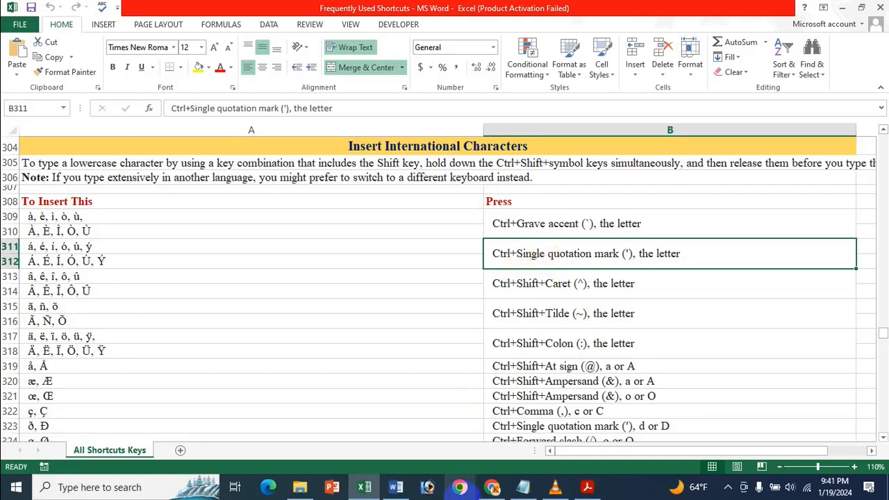
{"action": "left_click", "coordinate": [396, 486]}
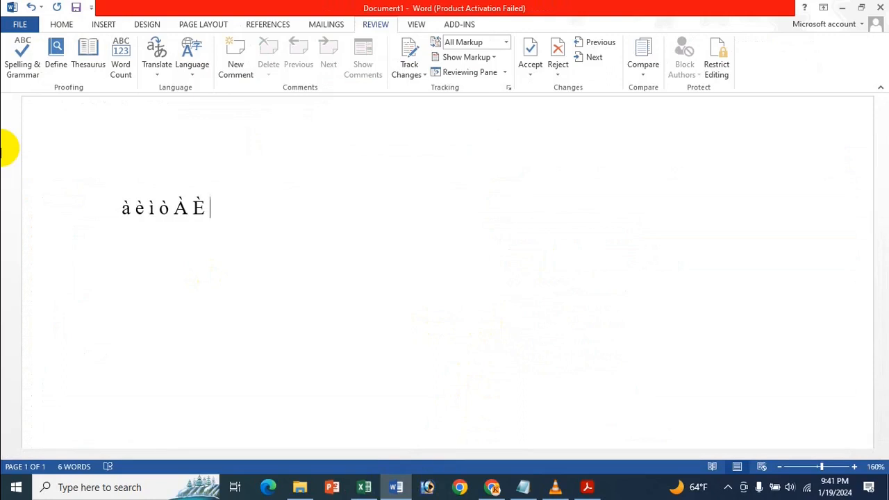
{"action": "key", "text": "ctrl+apostrophe"}
{"action": "type", "text": "a"}
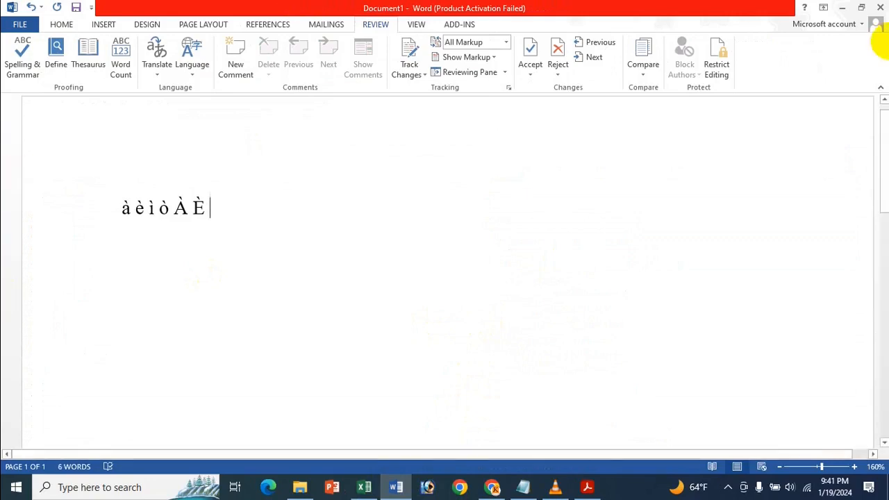
- Recheck the acute accent letters in the Excel list, and insert ý, é and á after È in the Word document
{"action": "left_click", "coordinate": [364, 486]}
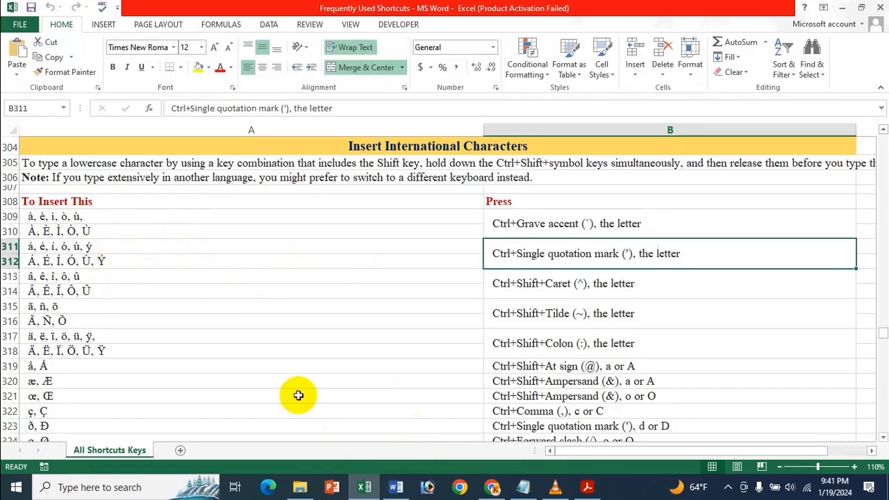
{"action": "left_click", "coordinate": [396, 486]}
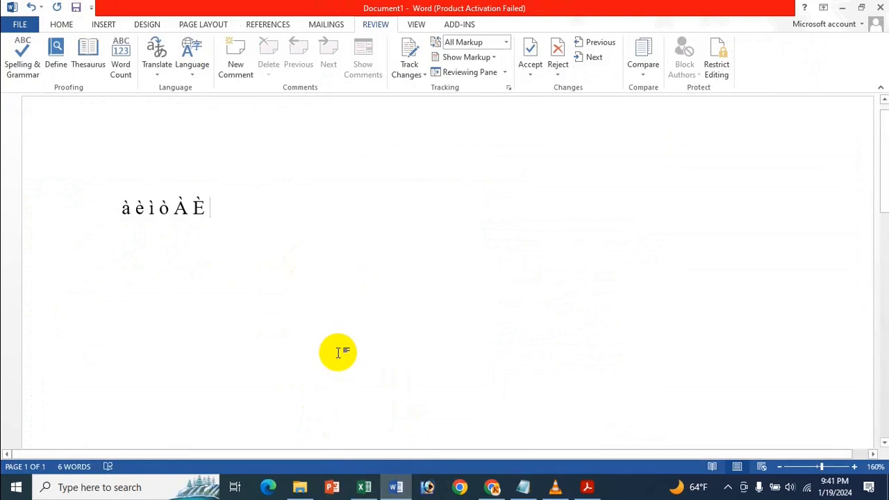
{"action": "key", "text": "ctrl+apostrophe"}
{"action": "type", "text": "y"}
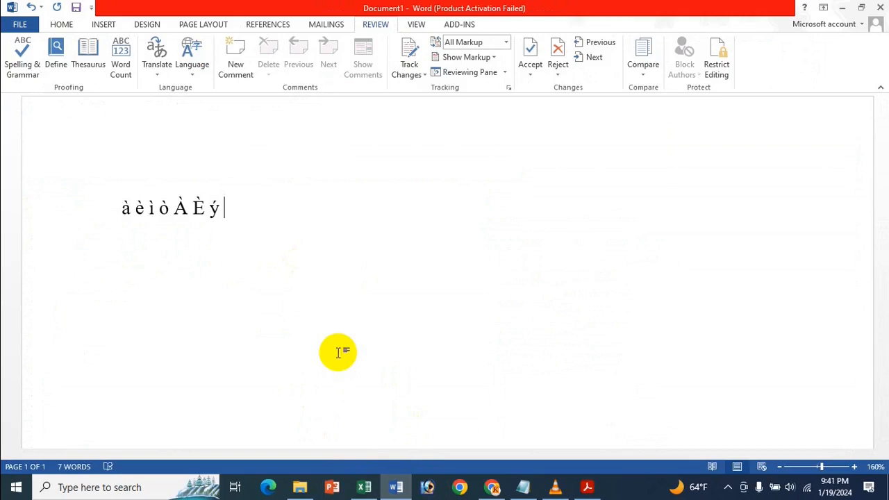
{"action": "key", "text": "ctrl+apostrophe"}
{"action": "type", "text": "e"}
{"action": "key", "text": "ctrl+apostrophe"}
{"action": "type", "text": "a"}
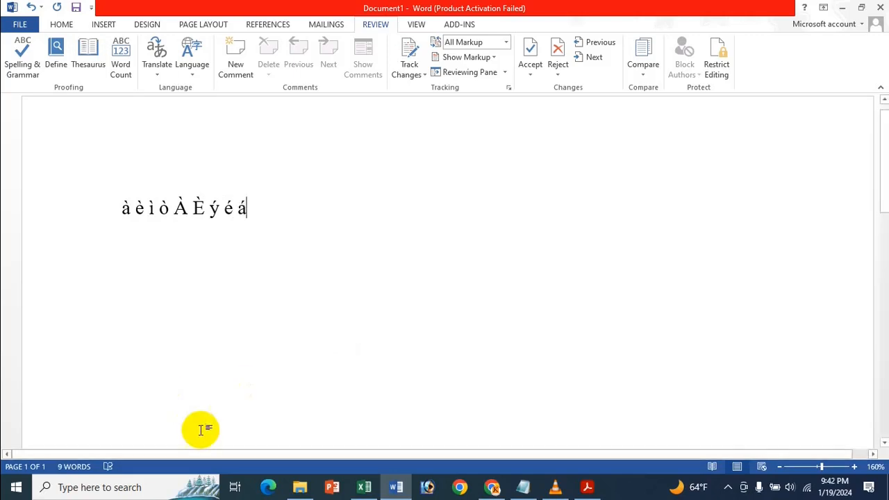
- Look up the caret (^) shortcut in the Excel list, and try to insert a circumflex letter after á in the Word document
{"action": "left_click", "coordinate": [364, 487]}
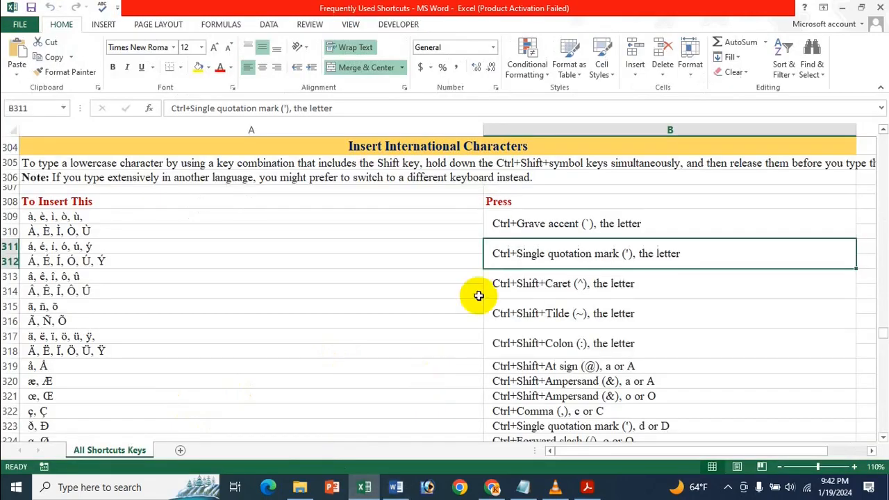
{"action": "left_click", "coordinate": [526, 291]}
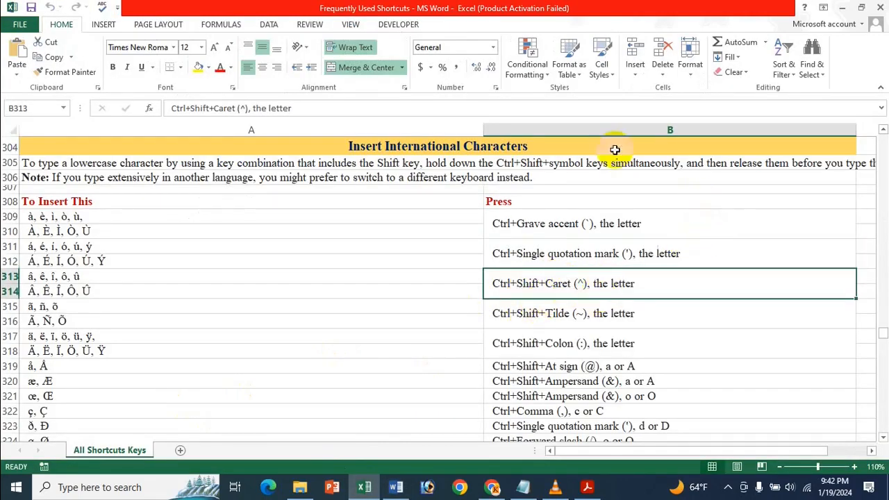
{"action": "left_click", "coordinate": [395, 486]}
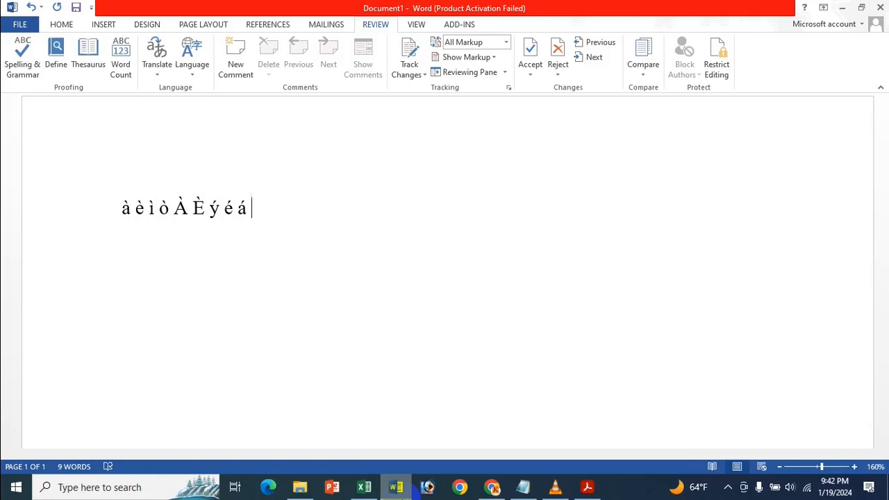
{"action": "key", "text": "ctrl+shift+6"}
{"action": "key", "text": "BackSpace"}
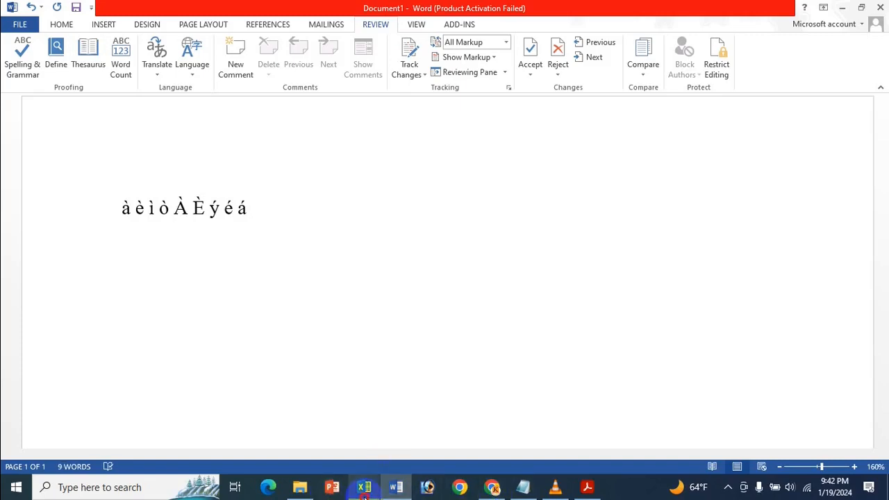
- Recheck the circumflex letters in the Excel list, and insert â and ô after á in the Word document
{"action": "left_click", "coordinate": [364, 486]}
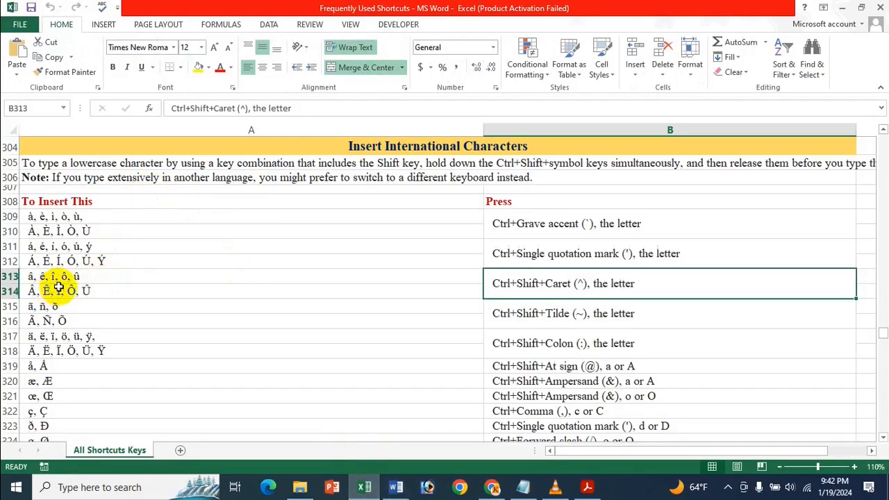
{"action": "left_click", "coordinate": [340, 487]}
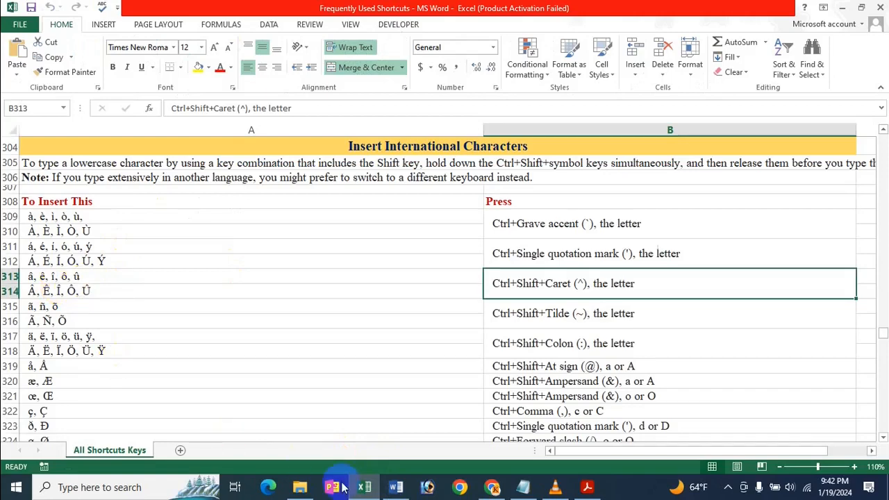
{"action": "left_click", "coordinate": [397, 486]}
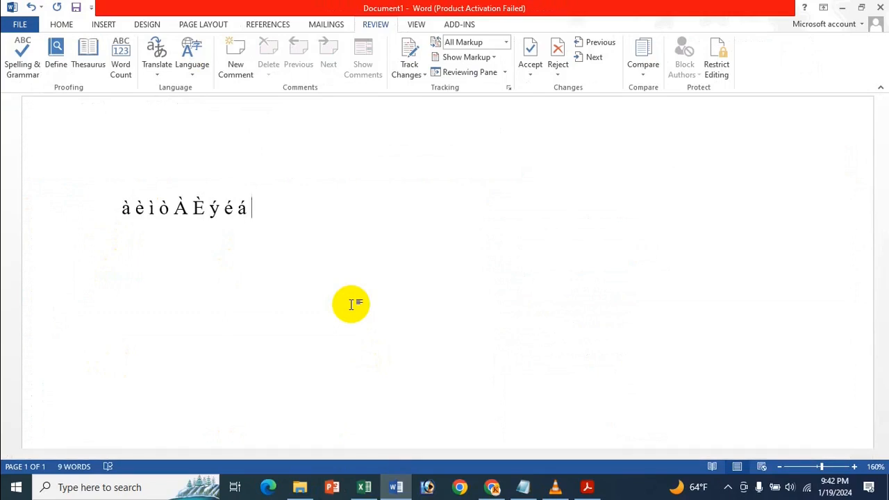
{"action": "key", "text": "ctrl+shift+6"}
{"action": "key", "text": "ctrl+shift+6"}
{"action": "key", "text": "ctrl+shift+6"}
{"action": "type", "text": "a"}
{"action": "key", "text": "ctrl+shift+6"}
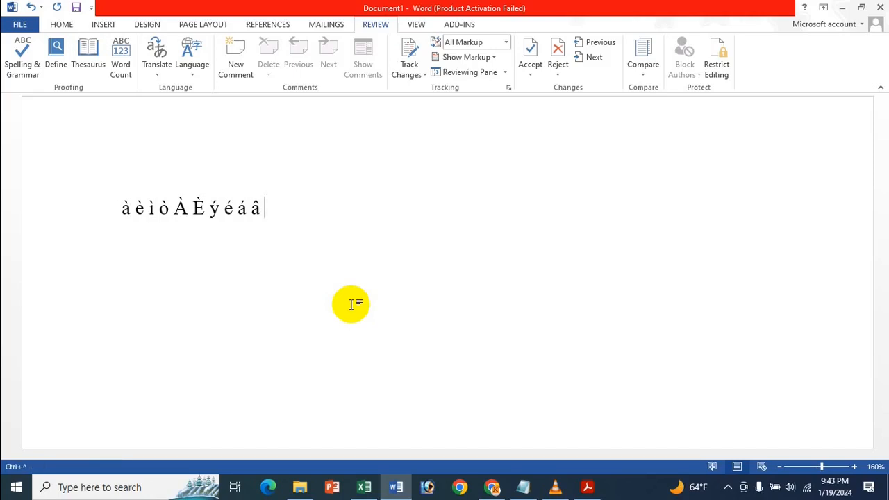
{"action": "type", "text": "o"}
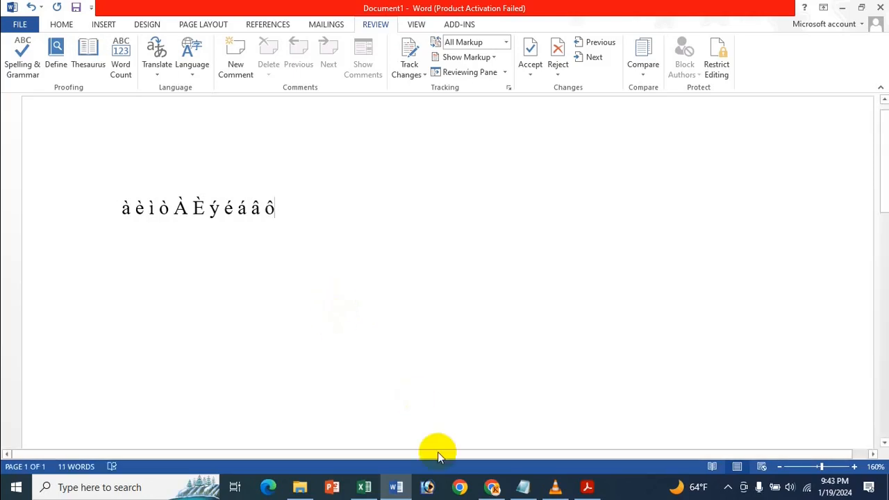
- Look up the tilde (~) shortcut in the Excel list, and insert ã and õ after ô in the Word document
{"action": "left_click", "coordinate": [366, 486]}
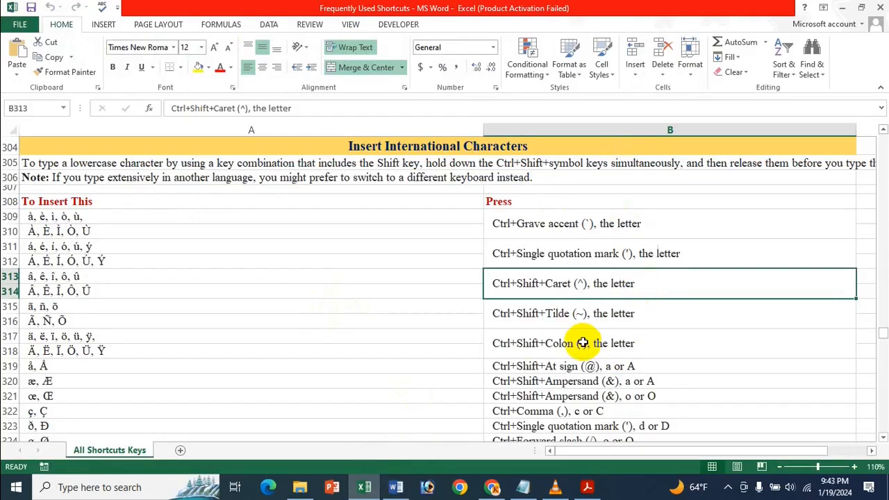
{"action": "left_click", "coordinate": [576, 312]}
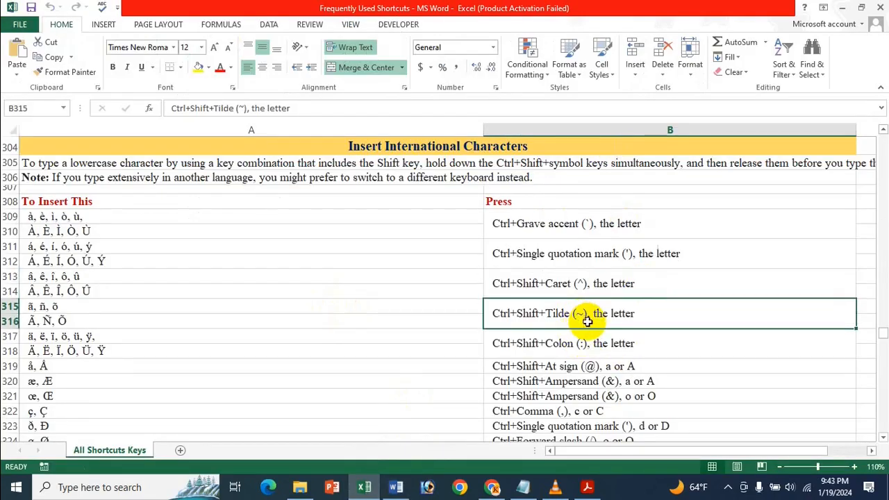
{"action": "left_click", "coordinate": [396, 486]}
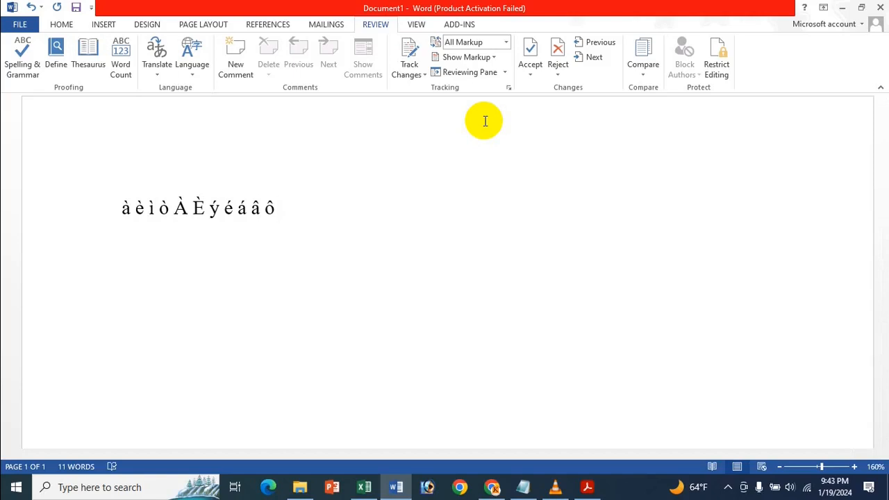
{"action": "type", "text": "ã"}
{"action": "type", "text": "õ"}
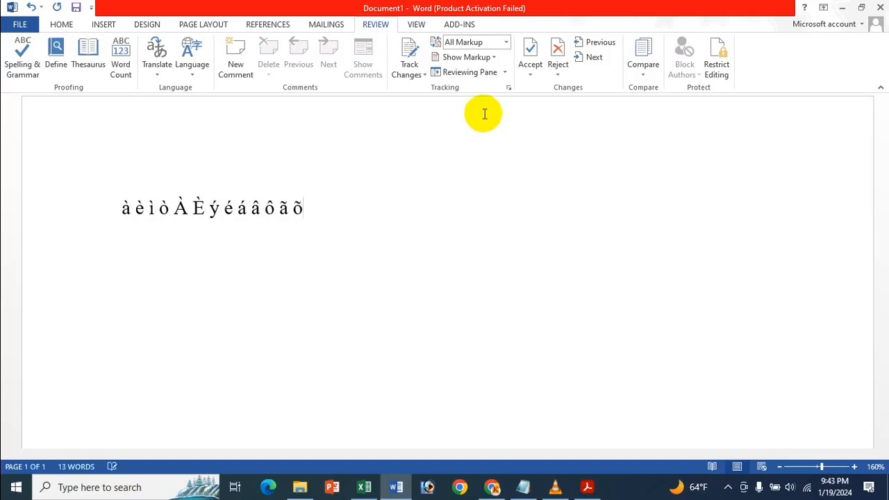
- Recheck the tilde letters in the Excel list, and insert Ã after õ in the Word document
{"action": "mouse_move", "coordinate": [373, 491]}
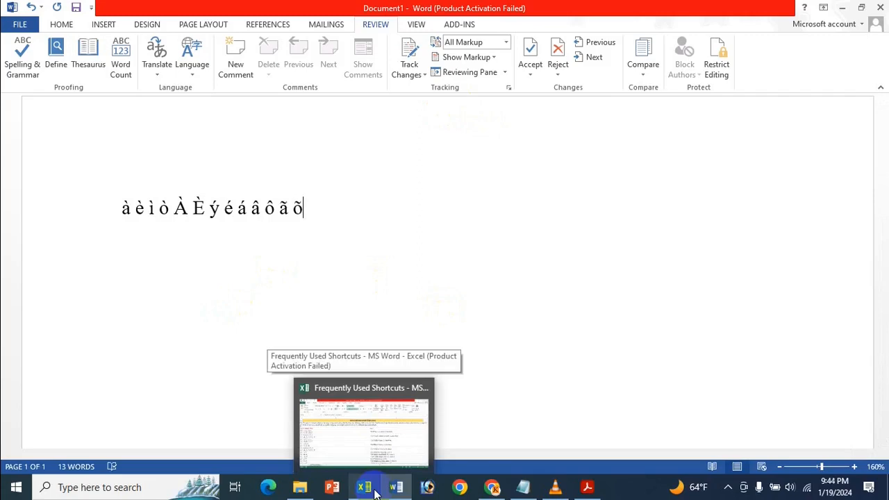
{"action": "left_click", "coordinate": [366, 438]}
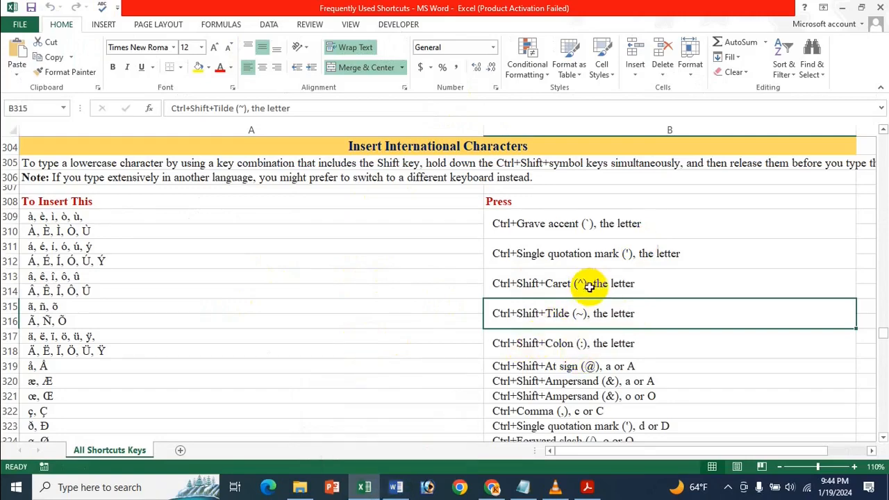
{"action": "left_click", "coordinate": [396, 487]}
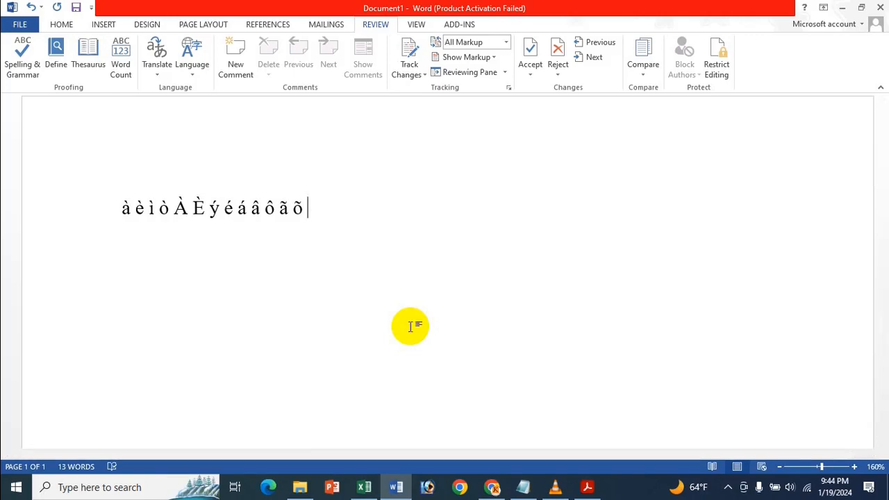
{"action": "type", "text": "Ã"}
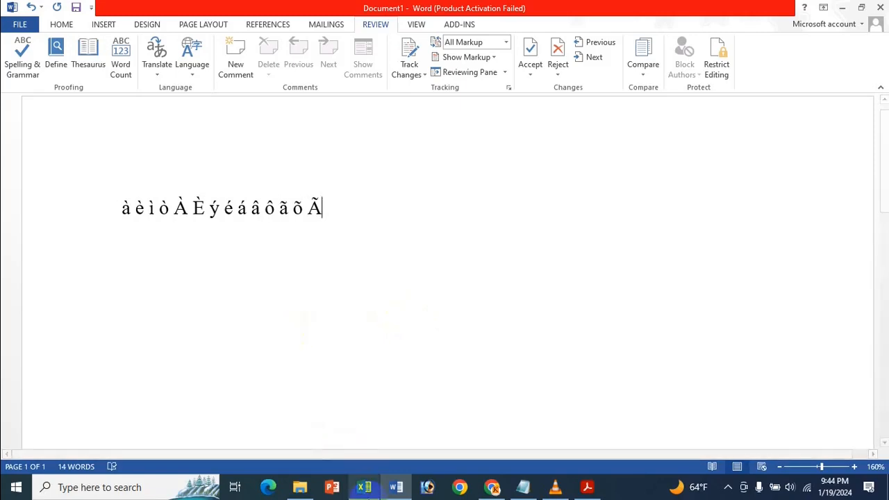
- Look up the colon (:) shortcut in the Excel list, and insert ä and Ä after Ã in the Word document
{"action": "left_click", "coordinate": [363, 487]}
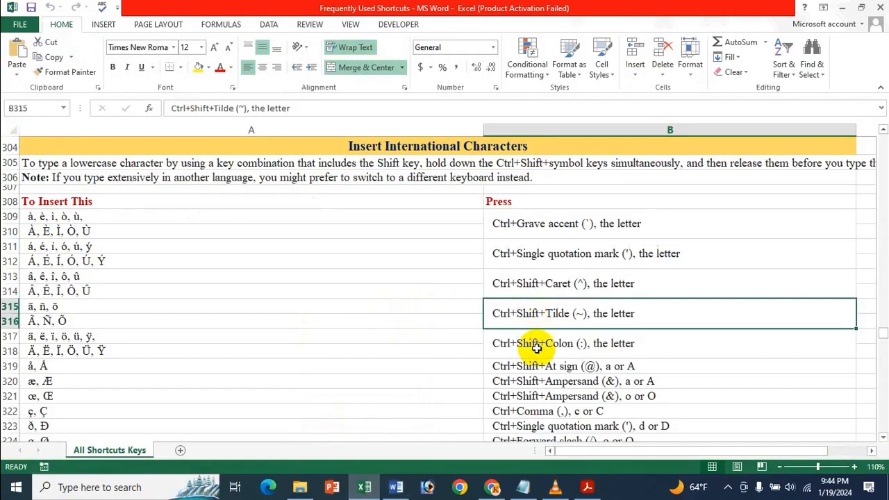
{"action": "left_click", "coordinate": [512, 342]}
{"action": "left_click", "coordinate": [396, 487]}
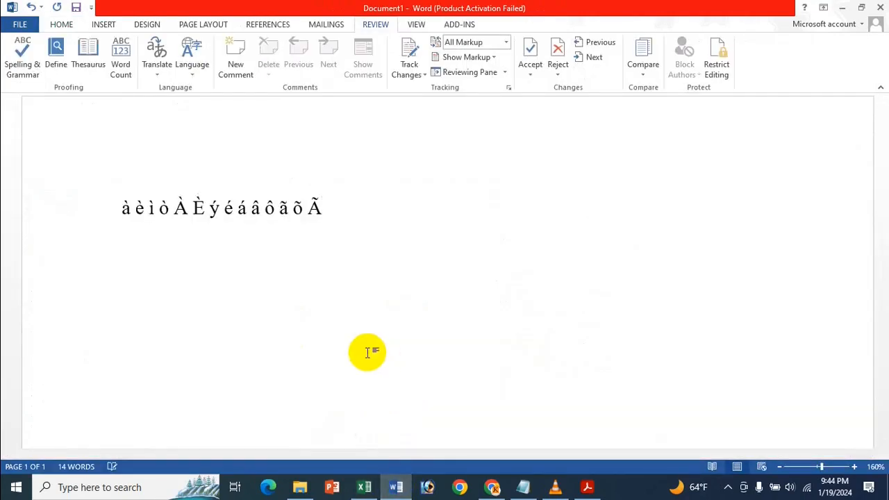
{"action": "key", "text": "ctrl+shift+colon"}
{"action": "type", "text": "a"}
{"action": "key", "text": "ctrl+shift+colon"}
{"action": "type", "text": "A"}
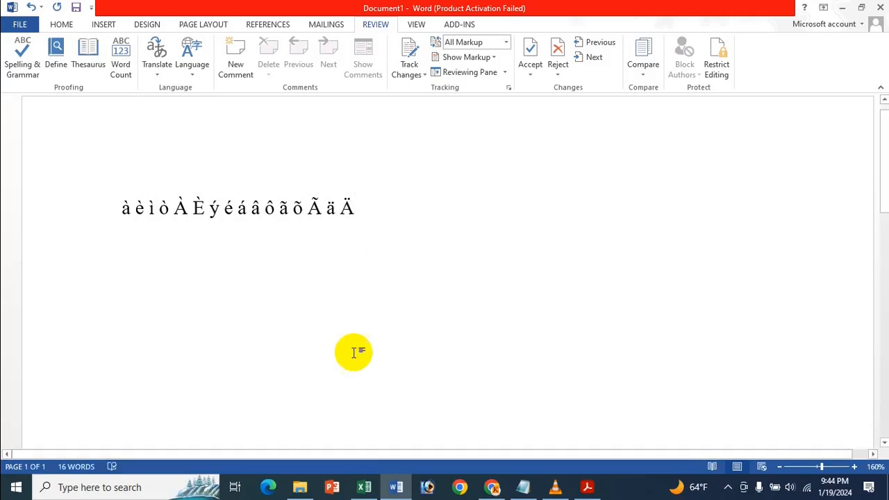
- Look up the at sign (@) shortcut in the Excel list, and insert å and Å after Ä in the Word document
{"action": "mouse_move", "coordinate": [372, 491]}
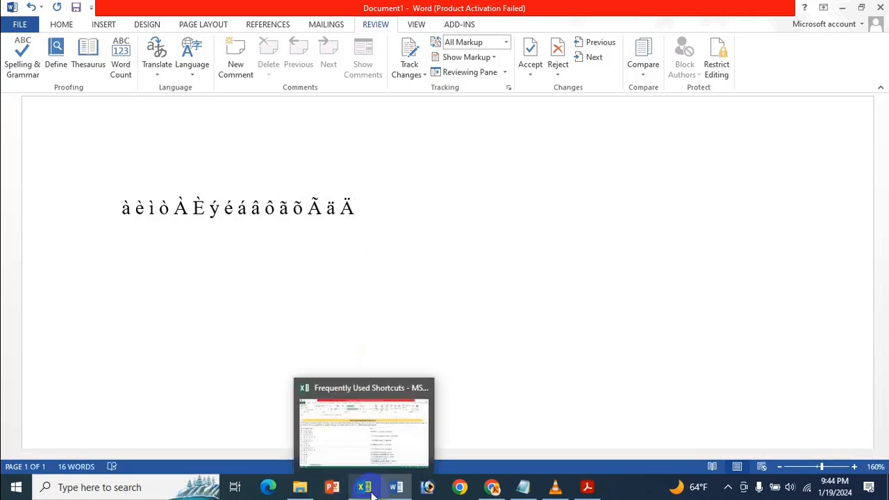
{"action": "left_click", "coordinate": [373, 492]}
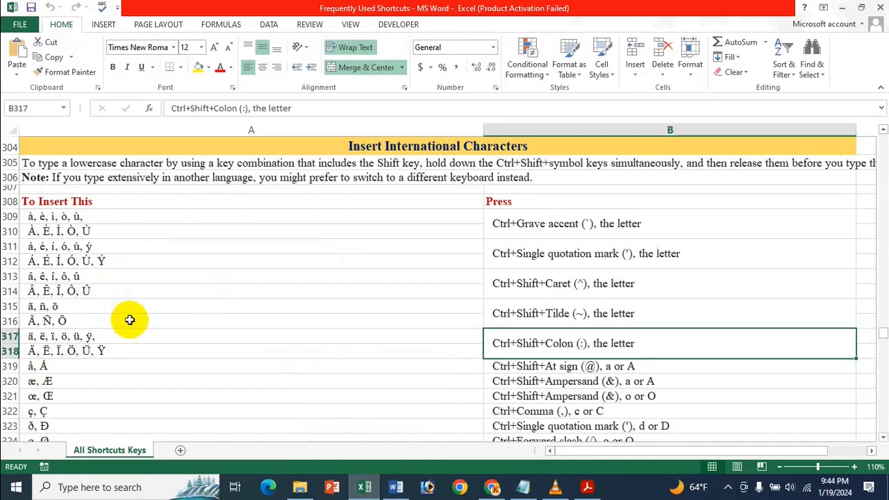
{"action": "left_click", "coordinate": [551, 366]}
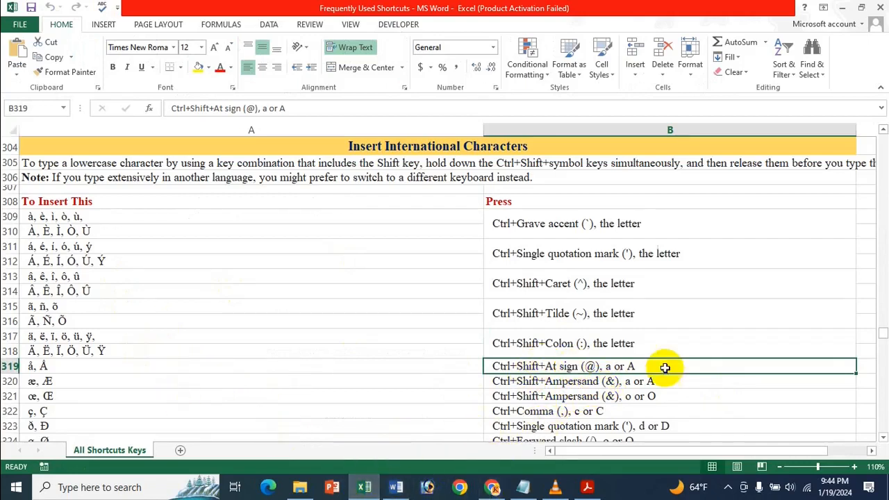
{"action": "left_click", "coordinate": [396, 487]}
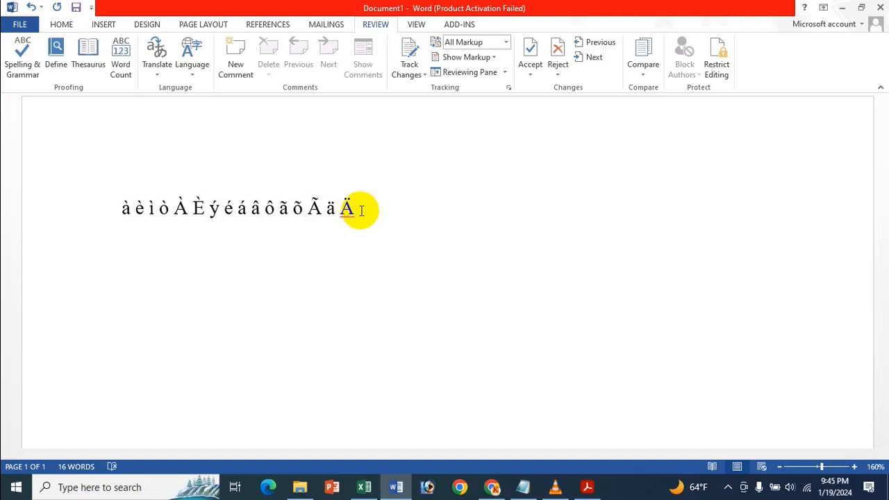
{"action": "key", "text": "ctrl+shift+2"}
{"action": "type", "text": "a"}
{"action": "key", "text": "ctrl+shift+2"}
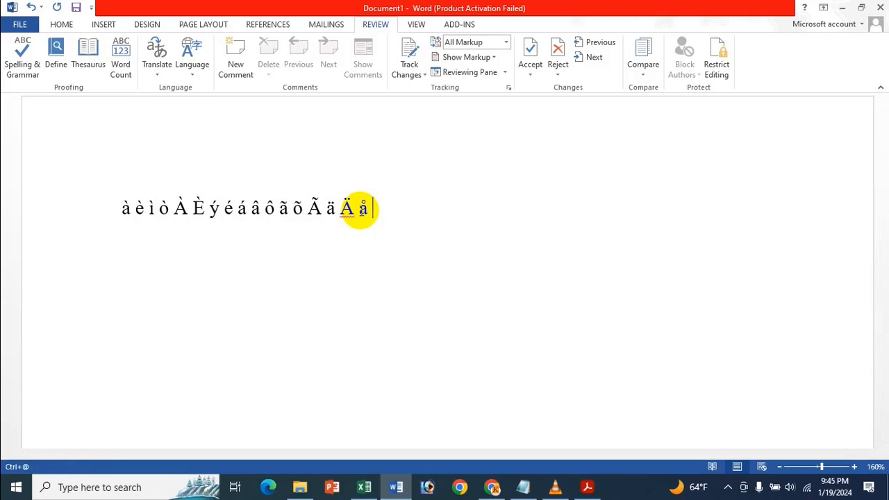
{"action": "type", "text": "A"}
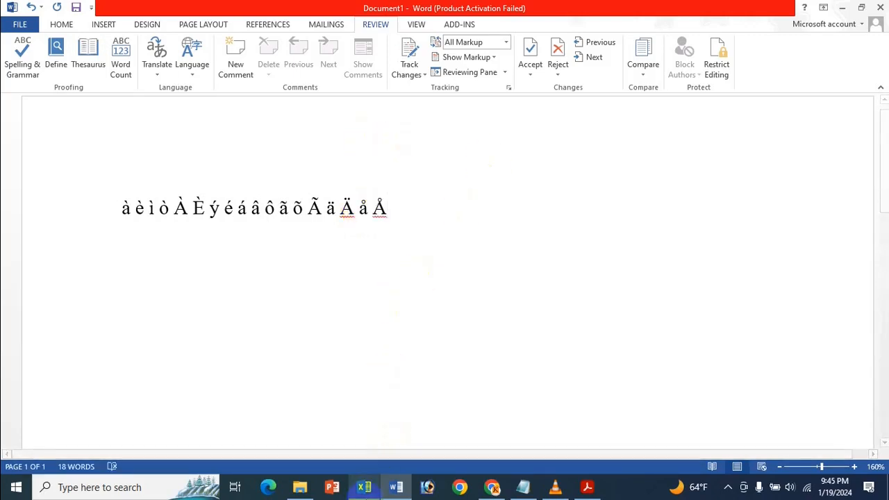
- Look up the ampersand (&) shortcut for a or A in the Excel list, and insert æ and Æ after Å in Word
{"action": "left_click", "coordinate": [364, 487]}
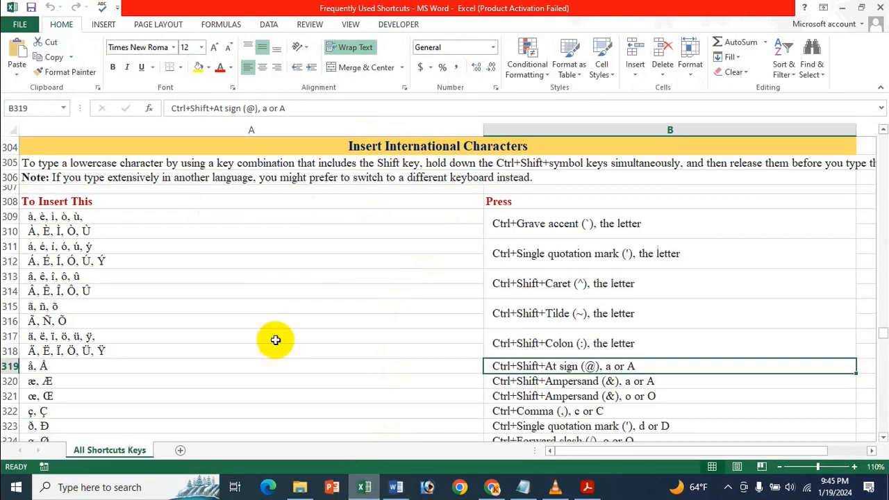
{"action": "scroll", "coordinate": [611, 345], "scroll_direction": "down", "scroll_amount": 1}
{"action": "left_click", "coordinate": [598, 337]}
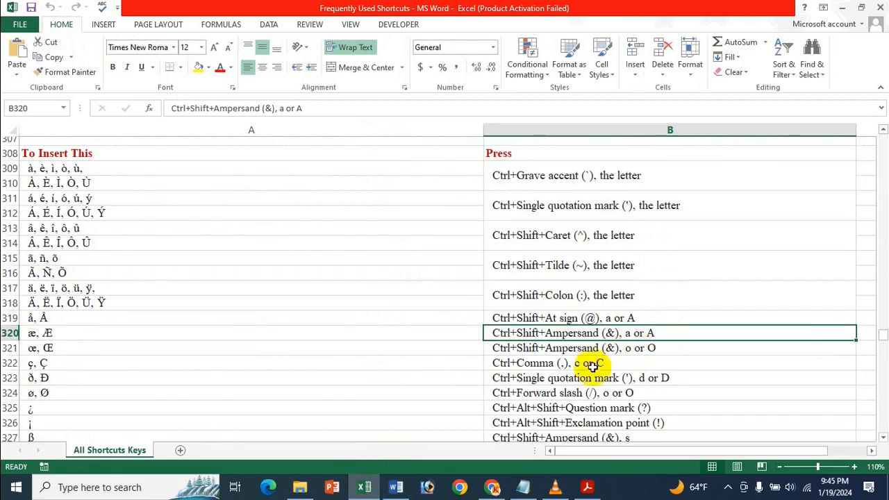
{"action": "left_click", "coordinate": [397, 486]}
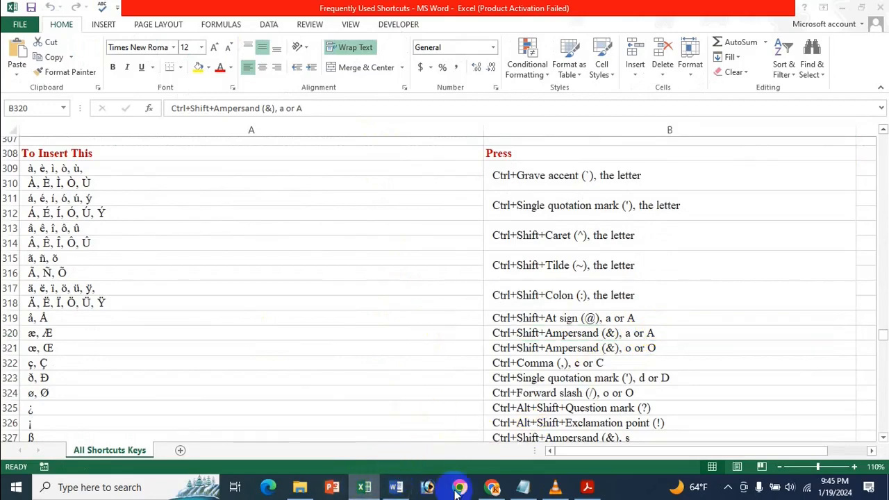
{"action": "left_click", "coordinate": [396, 487]}
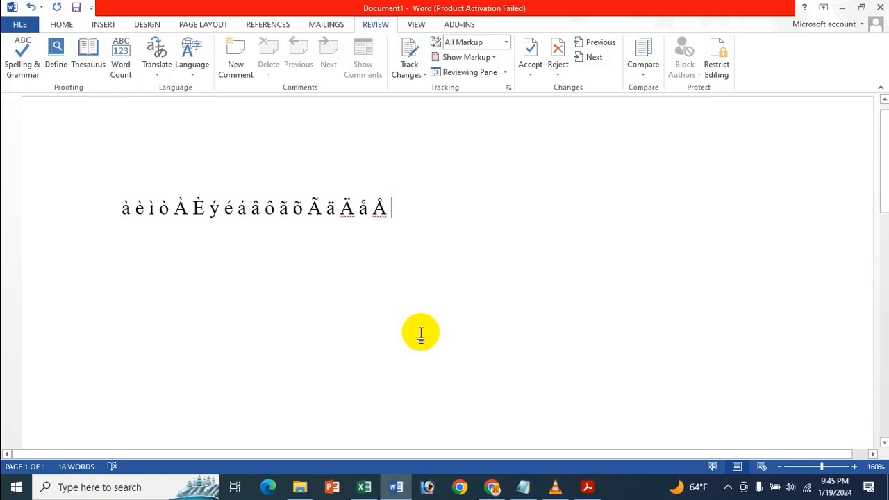
{"action": "type", "text": "æ"}
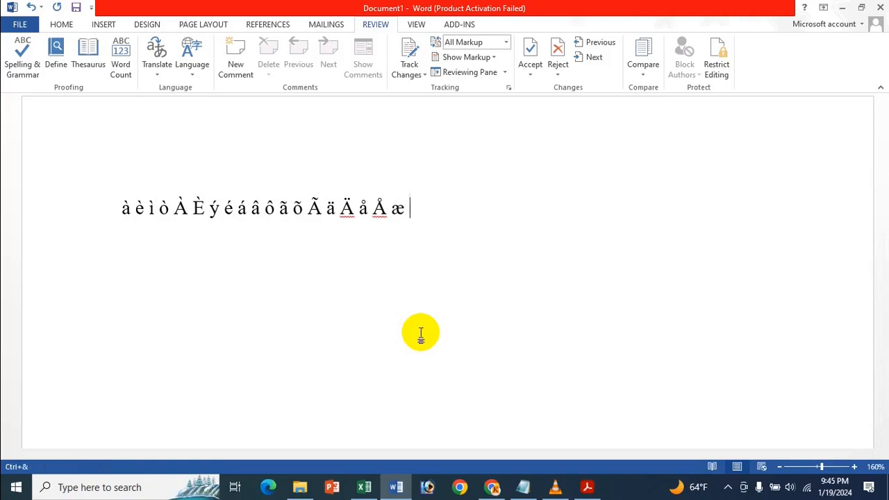
{"action": "type", "text": " Æ"}
- Look up the ampersand (&) shortcut for o or O in the Excel list, and insert œ and Œ after Æ in Word
{"action": "left_click", "coordinate": [366, 487]}
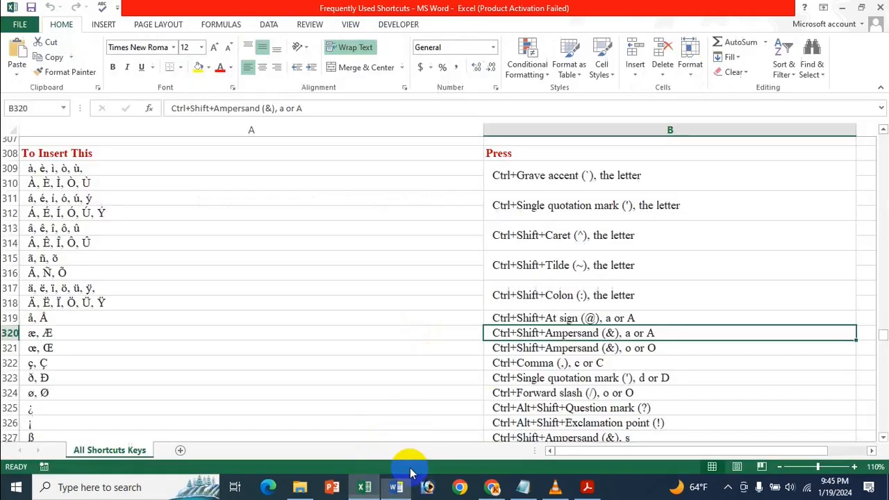
{"action": "left_click", "coordinate": [636, 348]}
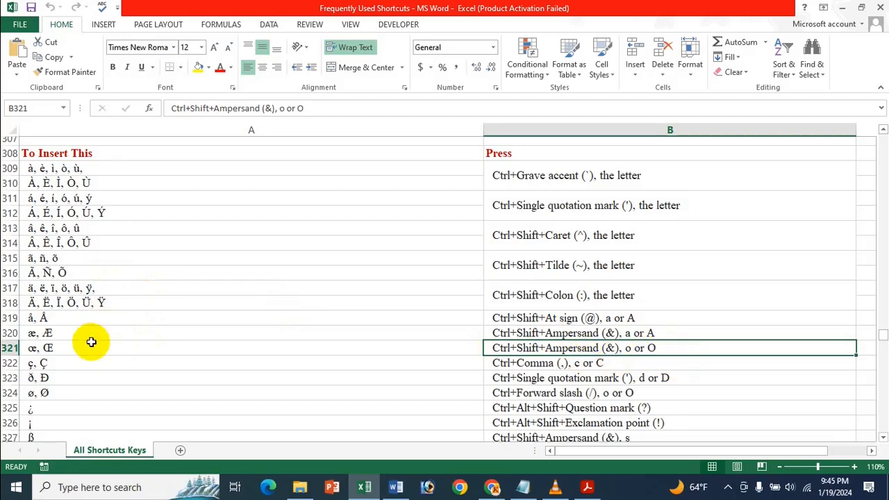
{"action": "left_click", "coordinate": [407, 486]}
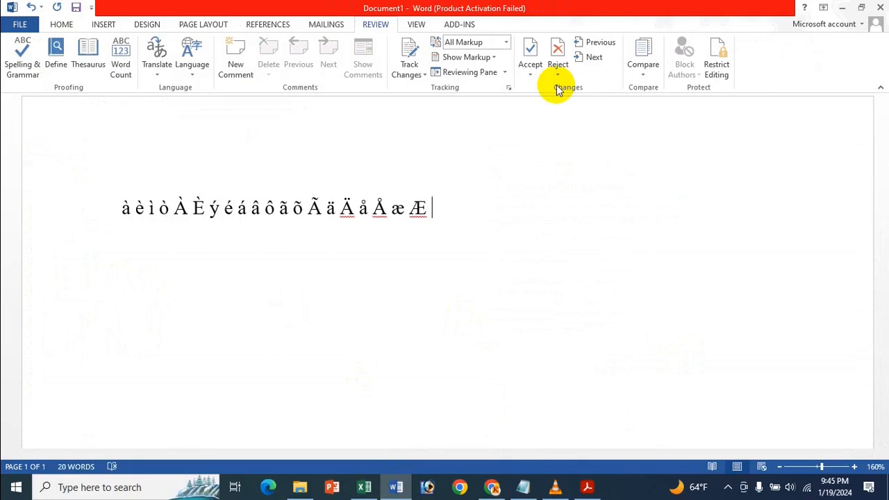
{"action": "key", "text": "ctrl+shift+7"}
{"action": "key", "text": "o"}
{"action": "type", "text": "O"}
{"action": "key", "text": "BackSpace"}
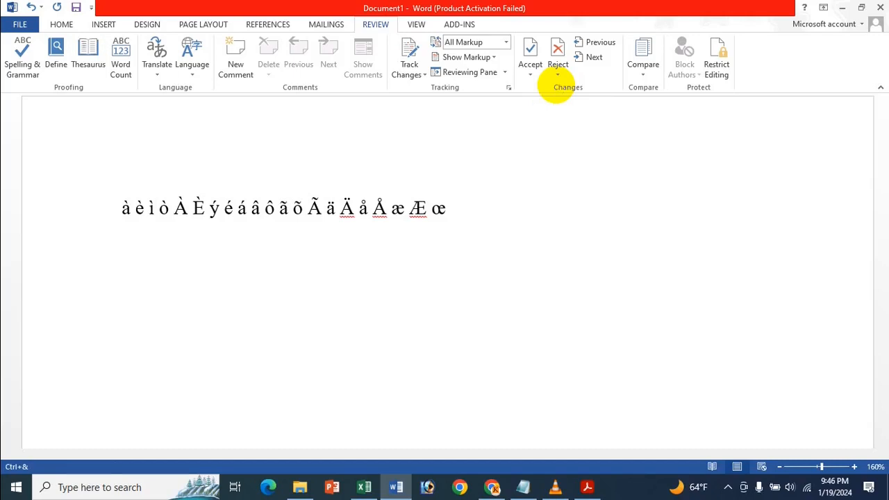
{"action": "type", "text": "Œ"}
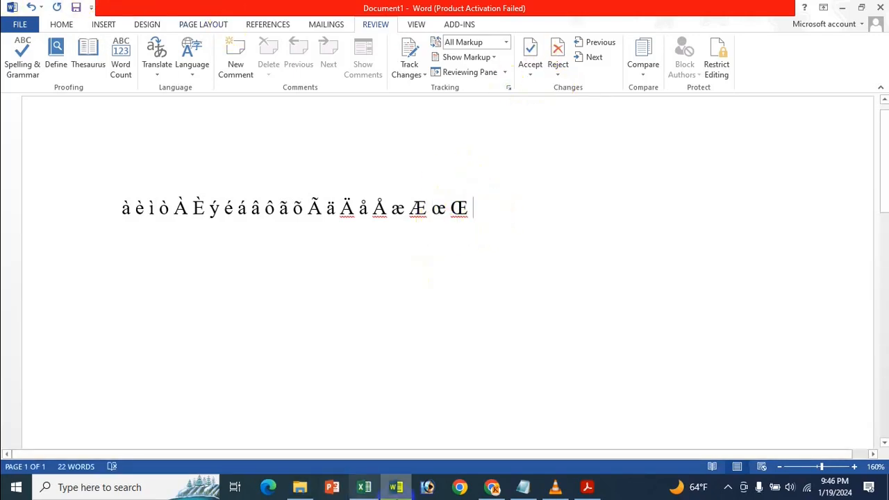
- Look up the comma (,) shortcut in the Excel list, and insert ç and Ç after Œ in the Word document
{"action": "left_click", "coordinate": [364, 487]}
{"action": "scroll", "coordinate": [596, 336], "scroll_direction": "down", "scroll_amount": 2}
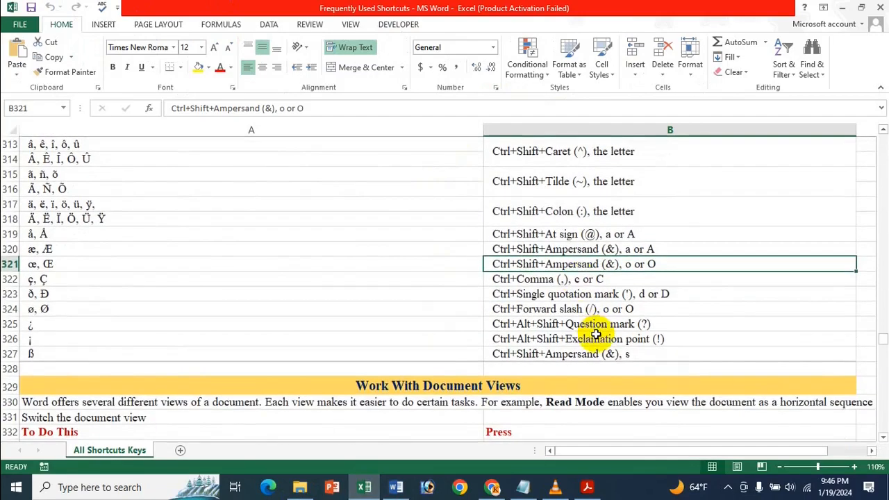
{"action": "left_click", "coordinate": [560, 282]}
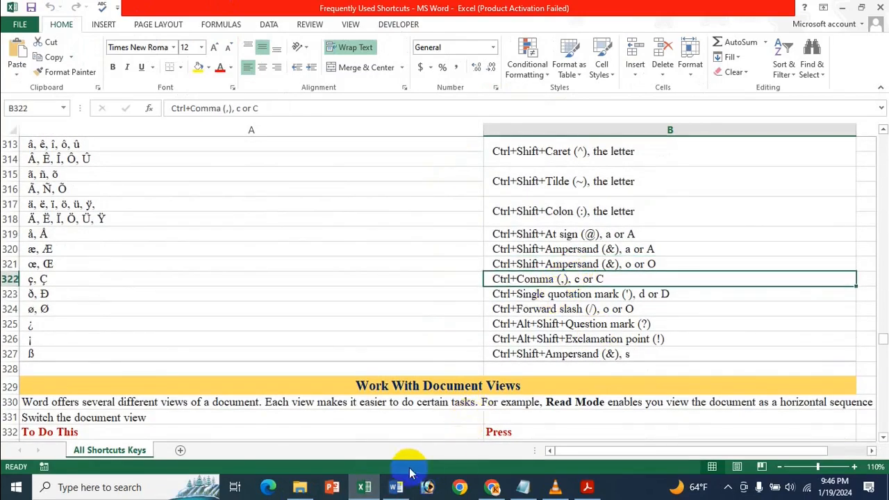
{"action": "left_click", "coordinate": [396, 487]}
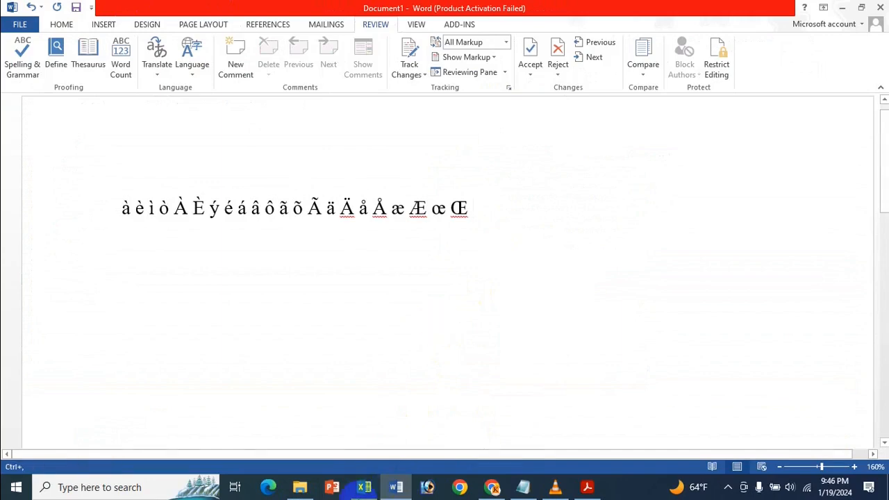
{"action": "left_click", "coordinate": [366, 489]}
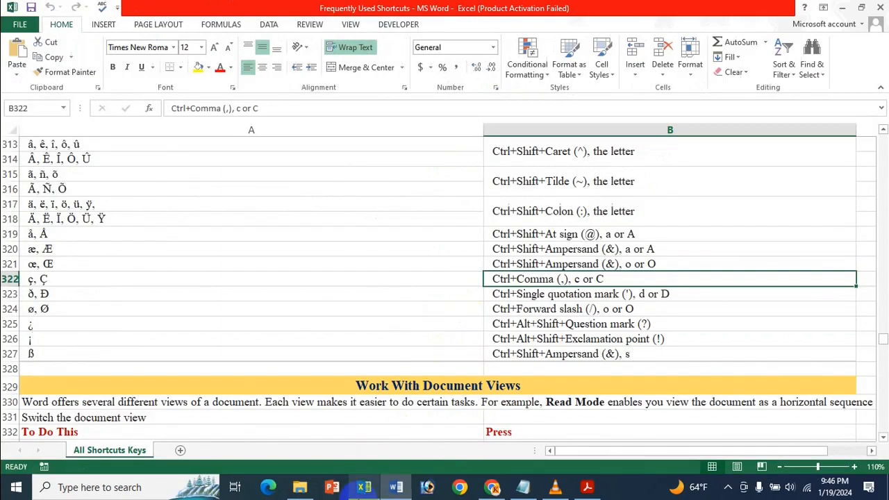
{"action": "left_click", "coordinate": [393, 491]}
{"action": "type", "text": "c"}
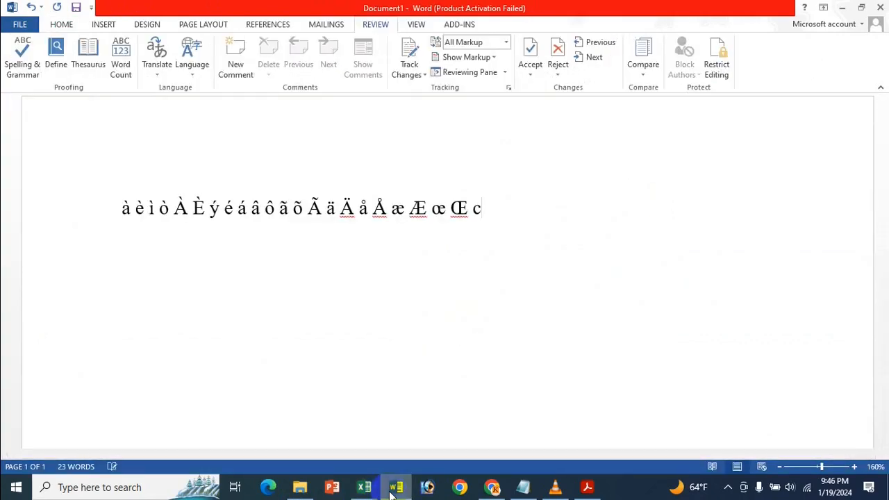
{"action": "key", "text": "BackSpace"}
{"action": "type", "text": "ç, "}
{"action": "type", "text": "Ç"}
- Check the shortcut for d or D in the Excel list, and insert ð and Ð after Ç in the Word document
{"action": "left_click", "coordinate": [362, 489]}
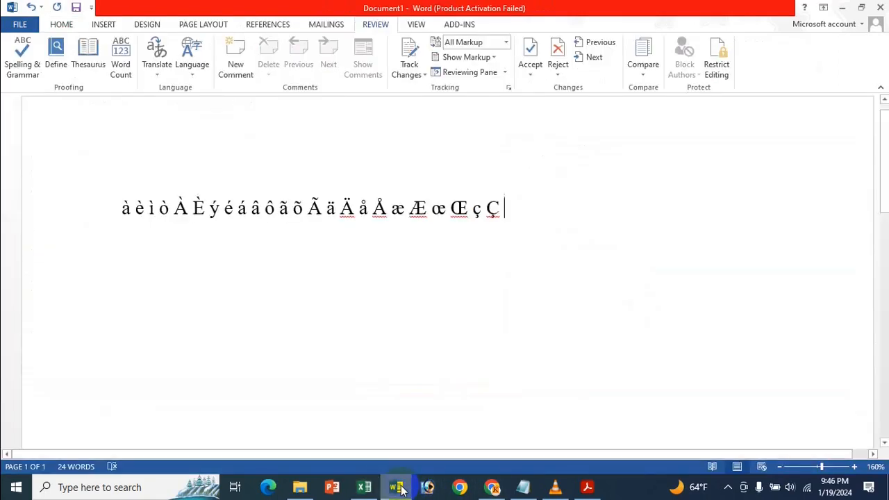
{"action": "type", "text": "ð"}
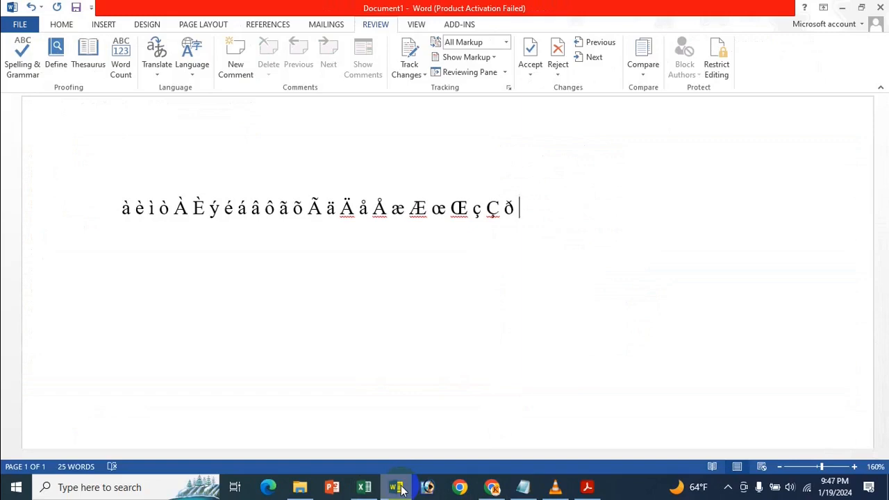
{"action": "type", "text": " Đ"}
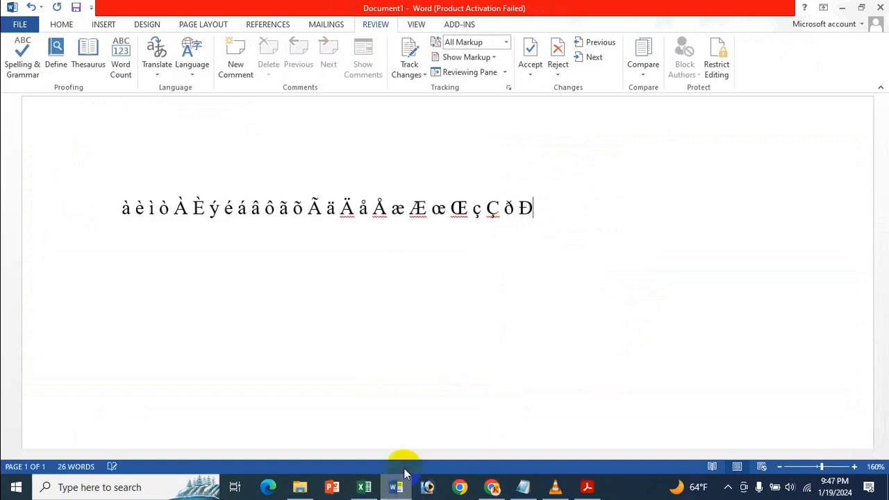
- Look up the forward slash (/) shortcut for o or O in the Excel list, and insert ø and Ø after Ð in Word
{"action": "left_click", "coordinate": [363, 487]}
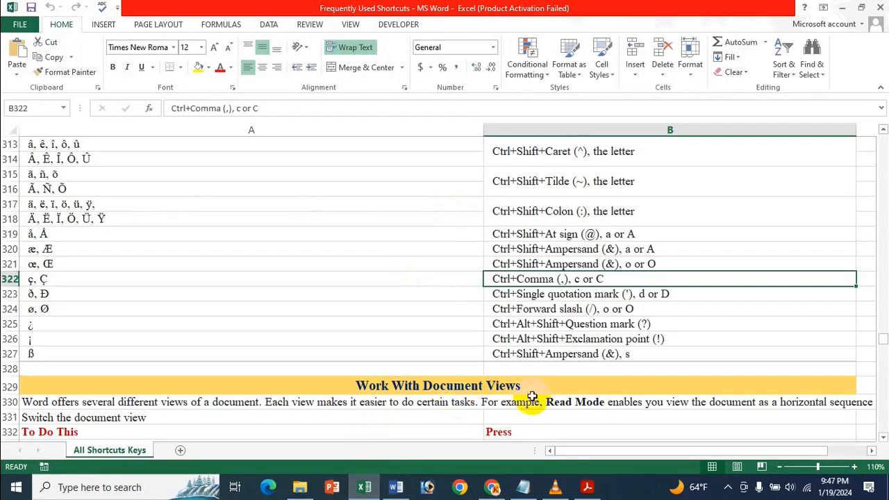
{"action": "left_click", "coordinate": [620, 309]}
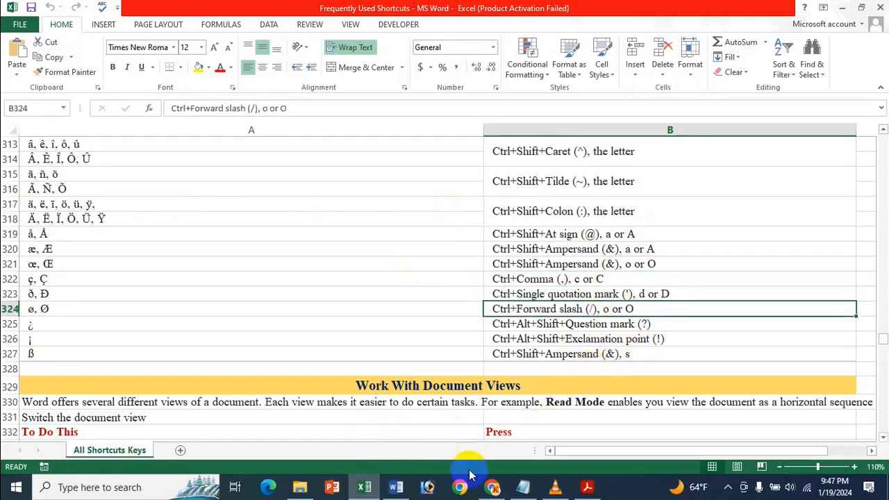
{"action": "left_click", "coordinate": [396, 485]}
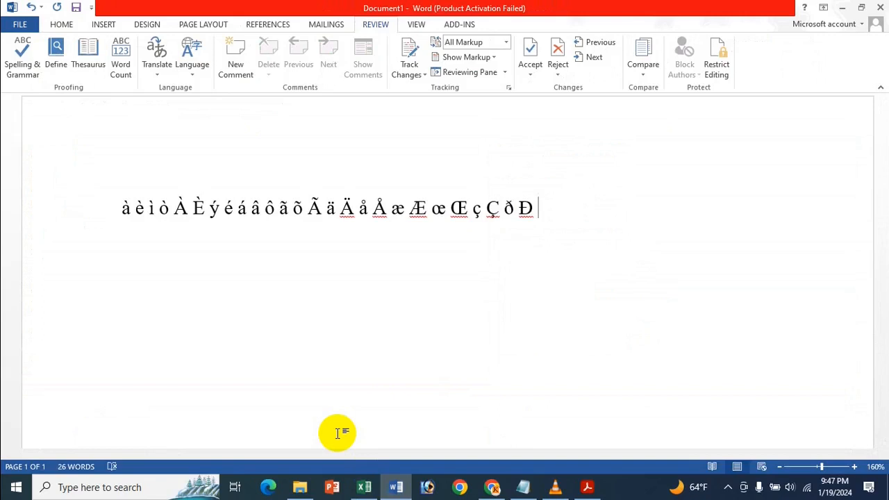
{"action": "key", "text": "ctrl+slash"}
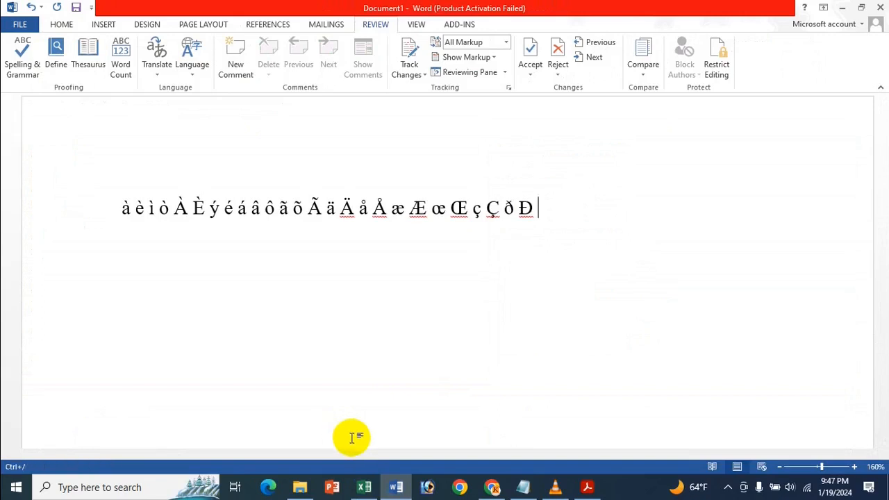
{"action": "mouse_move", "coordinate": [365, 487]}
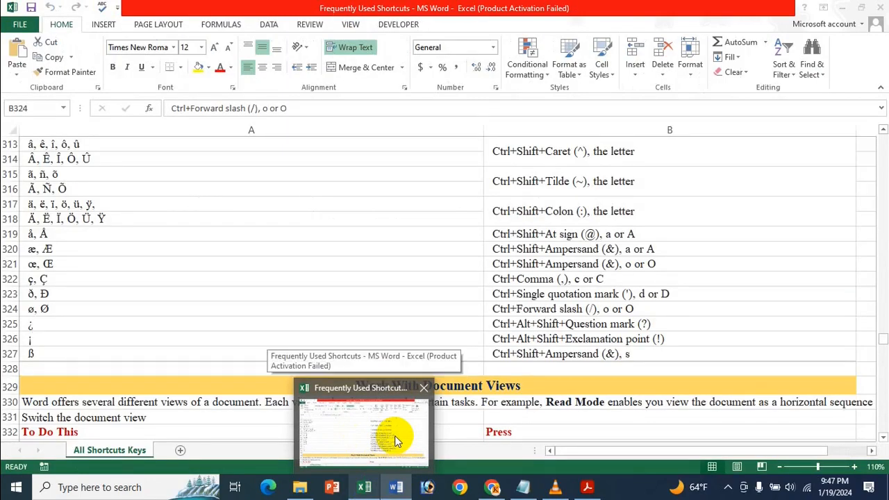
{"action": "type", "text": "o"}
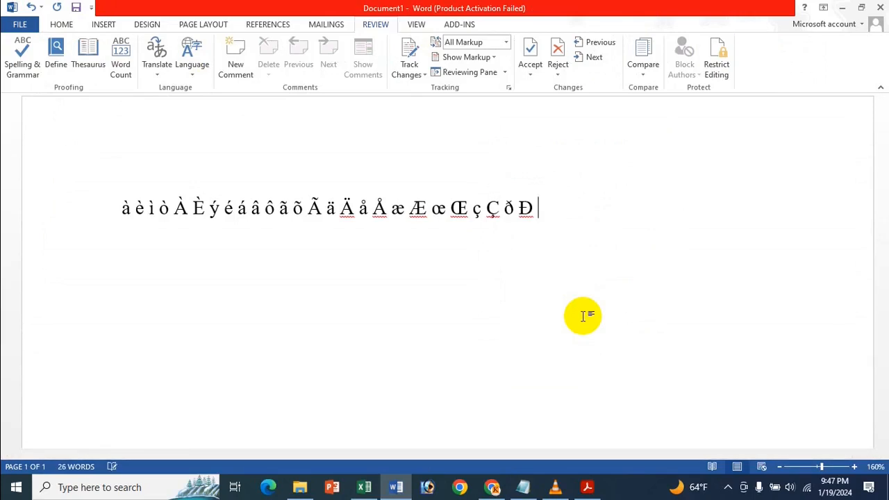
{"action": "type", "text": "ø"}
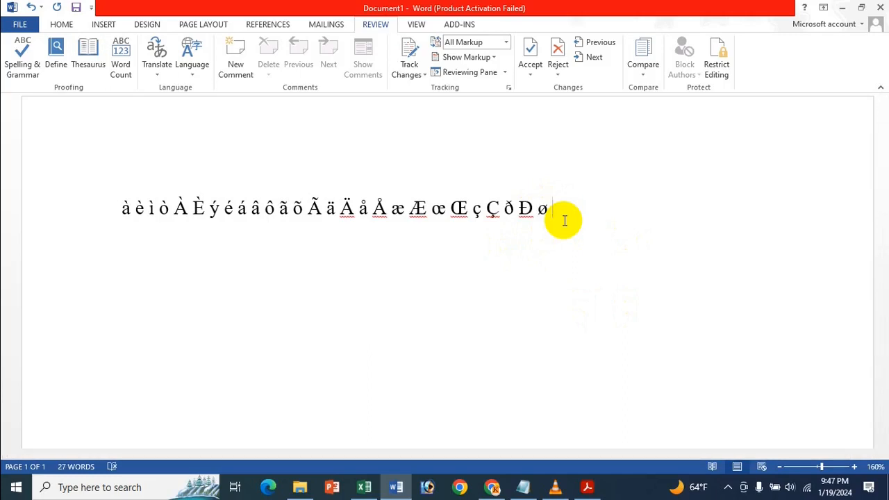
{"action": "type", "text": "Ø"}
- Look up the question mark (?) shortcut in the Excel list, and insert ¿ after Ø in the Word document
{"action": "left_click", "coordinate": [364, 486]}
{"action": "left_click", "coordinate": [553, 325]}
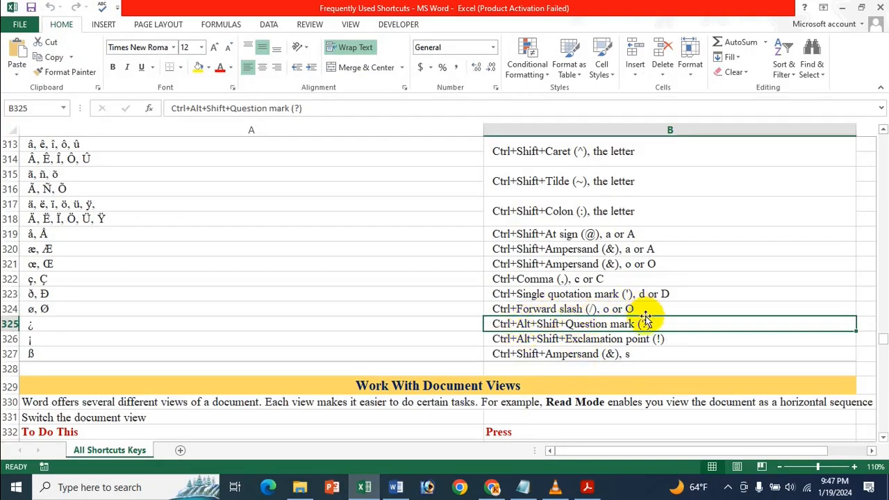
{"action": "left_click", "coordinate": [556, 488]}
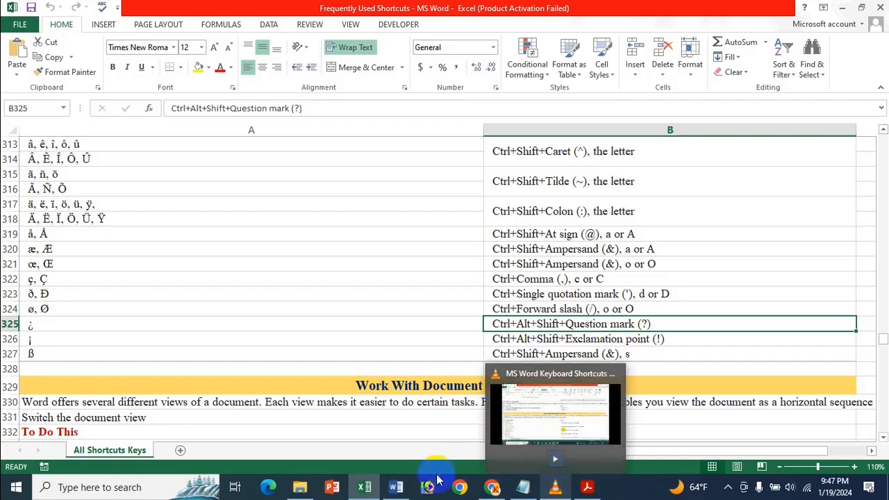
{"action": "left_click", "coordinate": [395, 487]}
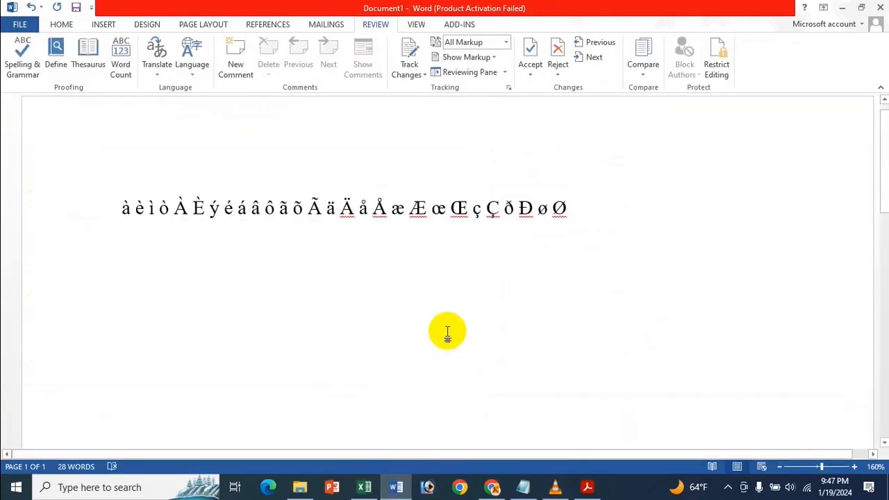
{"action": "type", "text": "¿"}
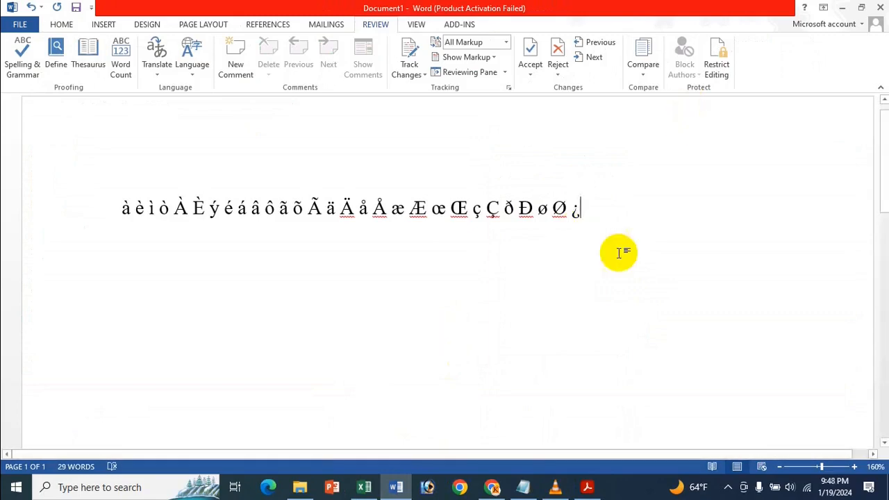
- Check the exclamation point (!) shortcut in the Excel list, and insert ¡ after ¿ in the Word document
{"action": "left_click", "coordinate": [361, 497]}
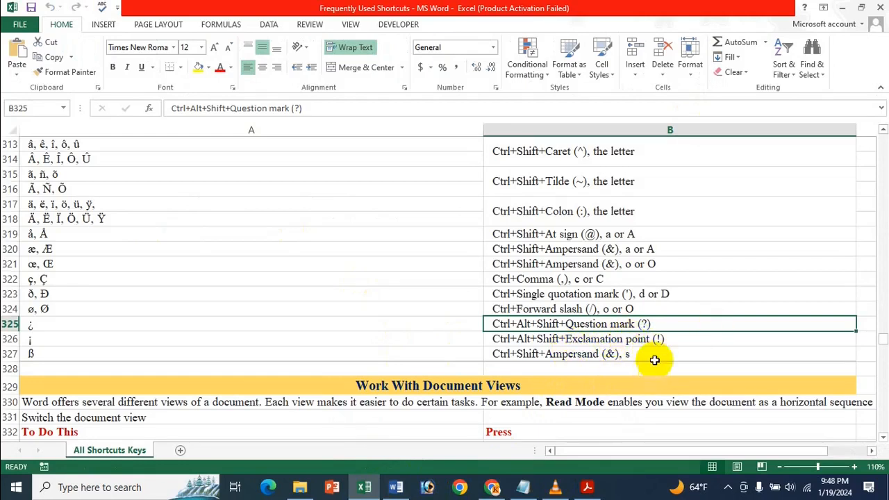
{"action": "left_click", "coordinate": [404, 492]}
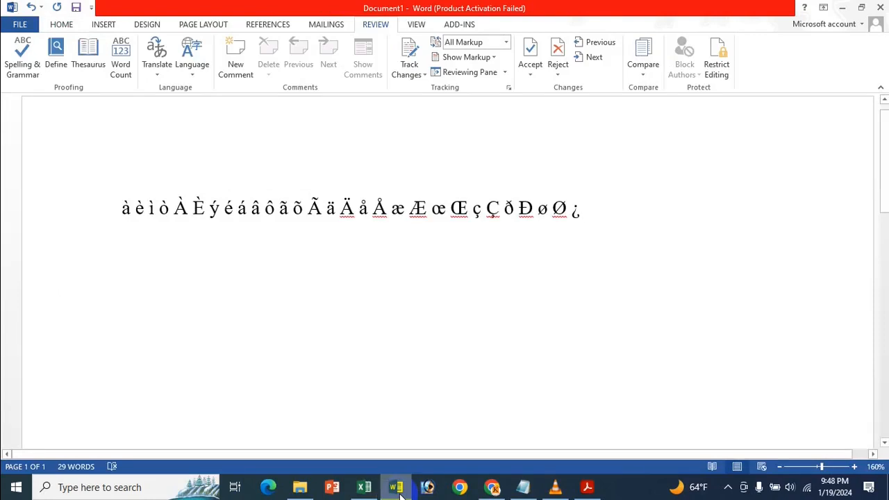
{"action": "type", "text": "¡"}
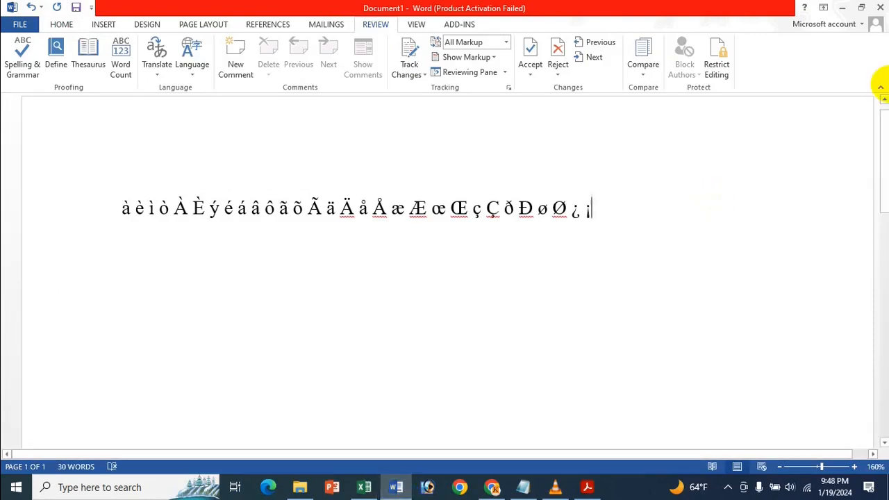
- Look up the ampersand (&) shortcut for s in the Excel list, and insert ß after ¡ in the Word document
{"action": "left_click", "coordinate": [365, 488]}
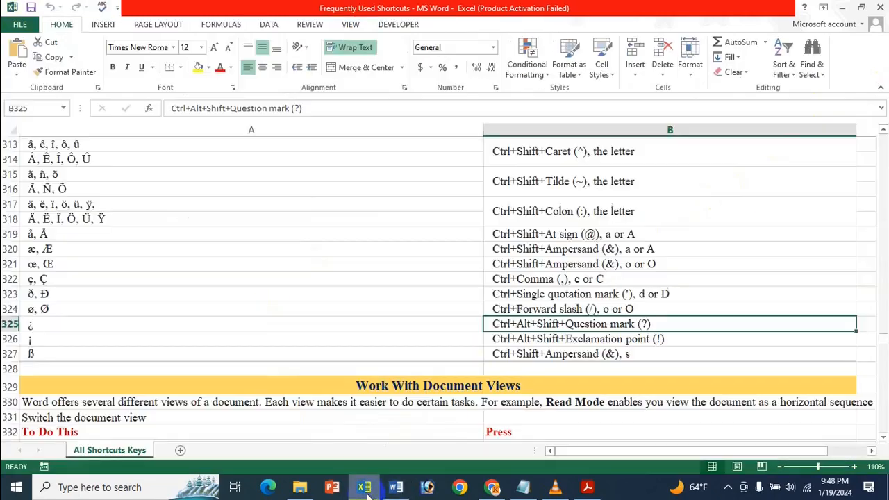
{"action": "left_click", "coordinate": [582, 357]}
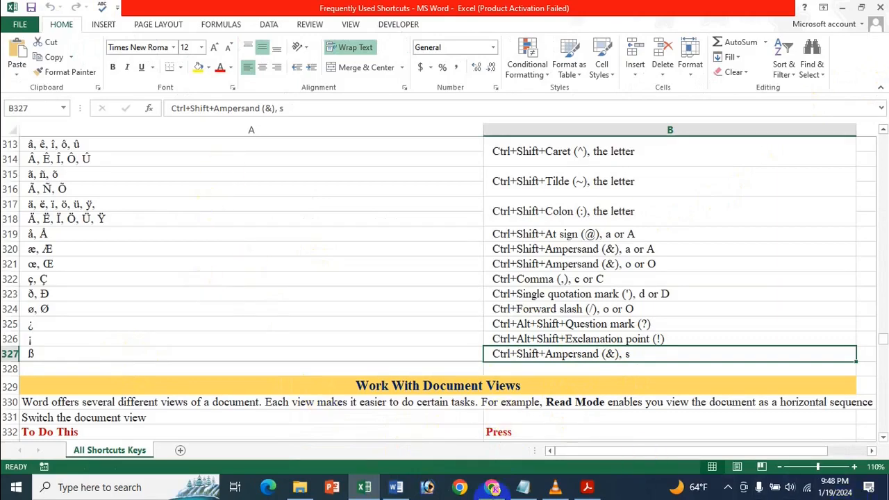
{"action": "left_click", "coordinate": [396, 487]}
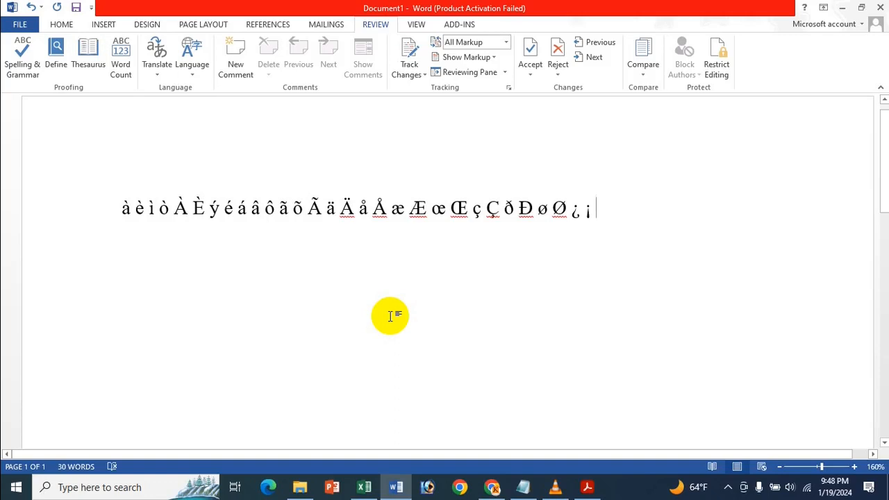
{"action": "key", "text": "ctrl+shift+7"}
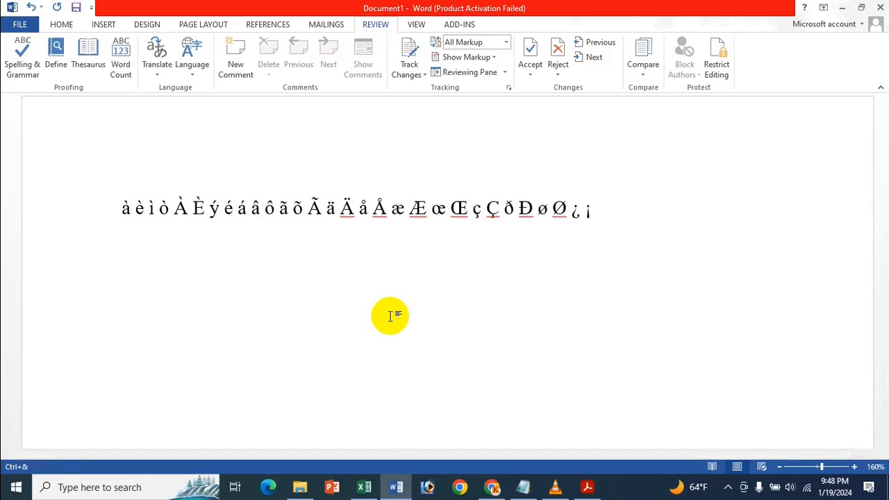
{"action": "key", "text": "s"}
{"action": "type", "text": "s"}
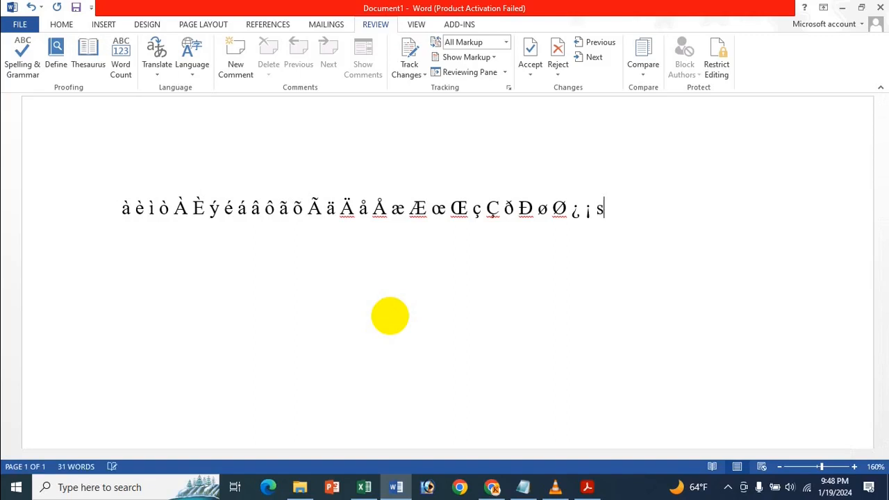
{"action": "key", "text": "BackSpace"}
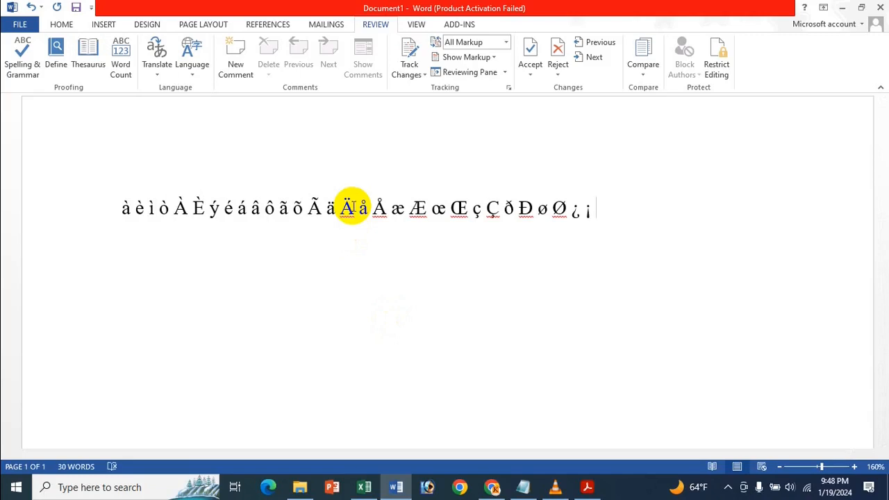
{"action": "type", "text": "ß"}
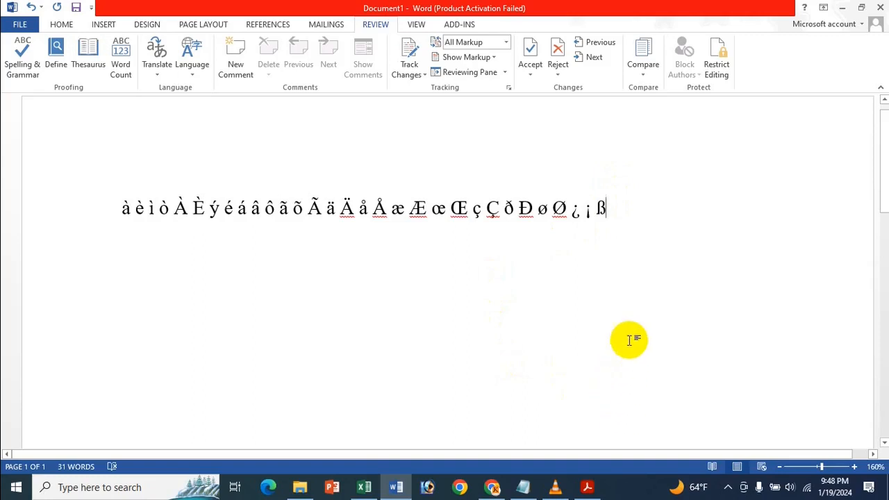
- Switch to the PDF title page about working with text in other languages and inserting international characters
{"action": "left_click", "coordinate": [588, 488]}
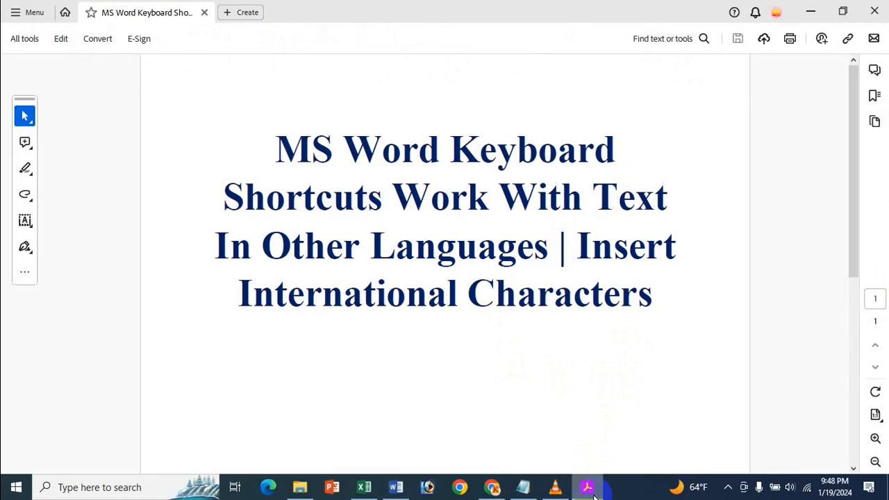